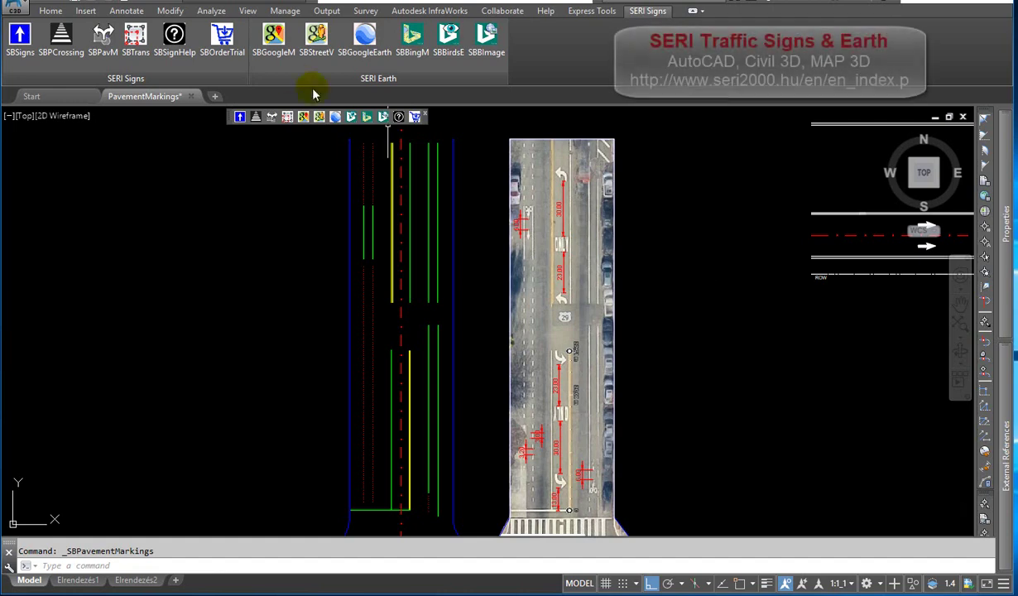
Open the Pavement Markings palette and look through the previews in the PAVEMENT_characters folder.
{"action": "left_click", "coordinate": [103, 41]}
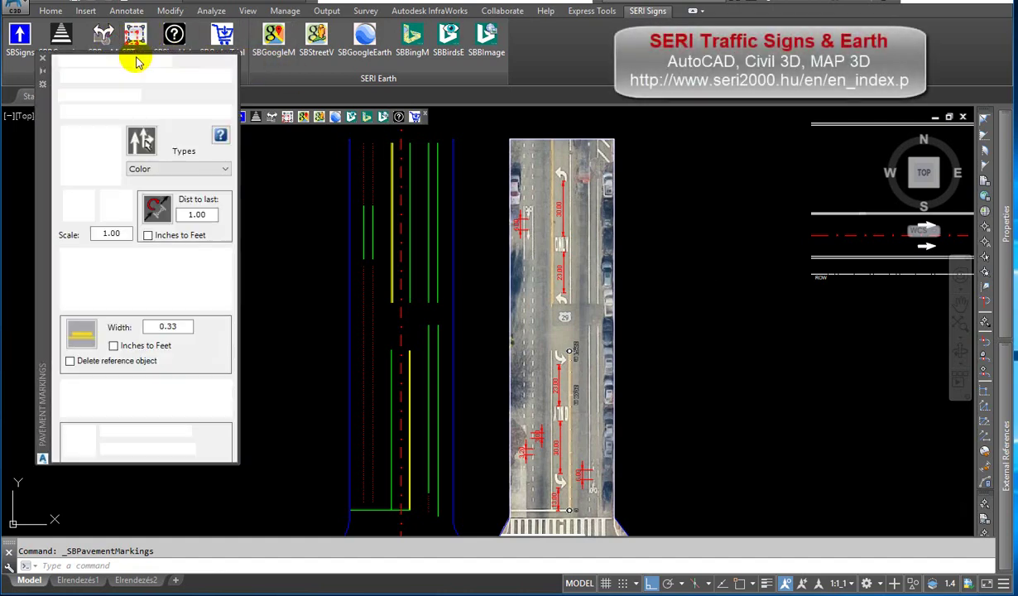
{"action": "left_click", "coordinate": [157, 80]}
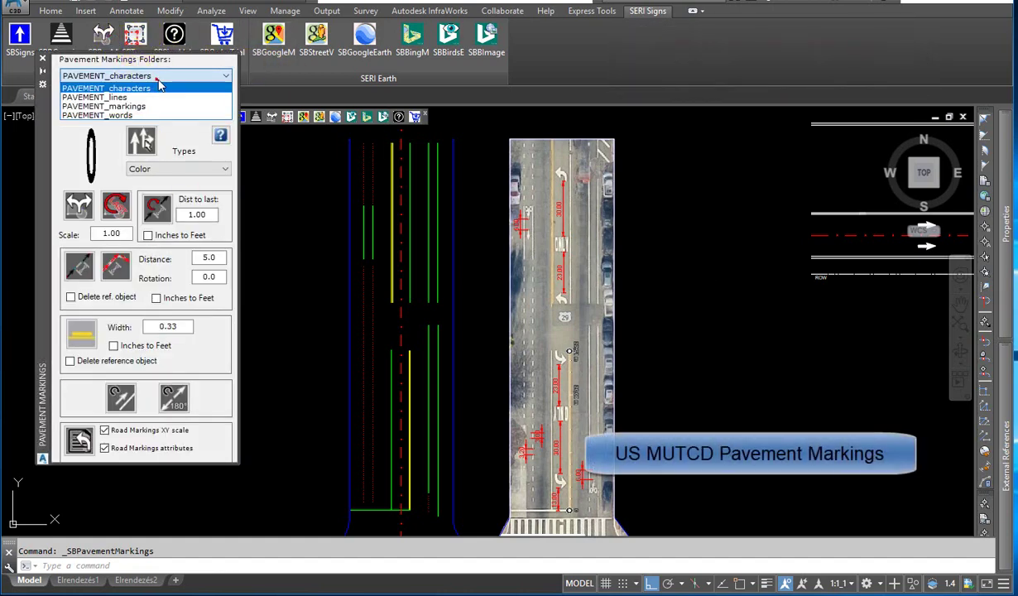
{"action": "left_click", "coordinate": [150, 84]}
{"action": "left_click", "coordinate": [141, 142]}
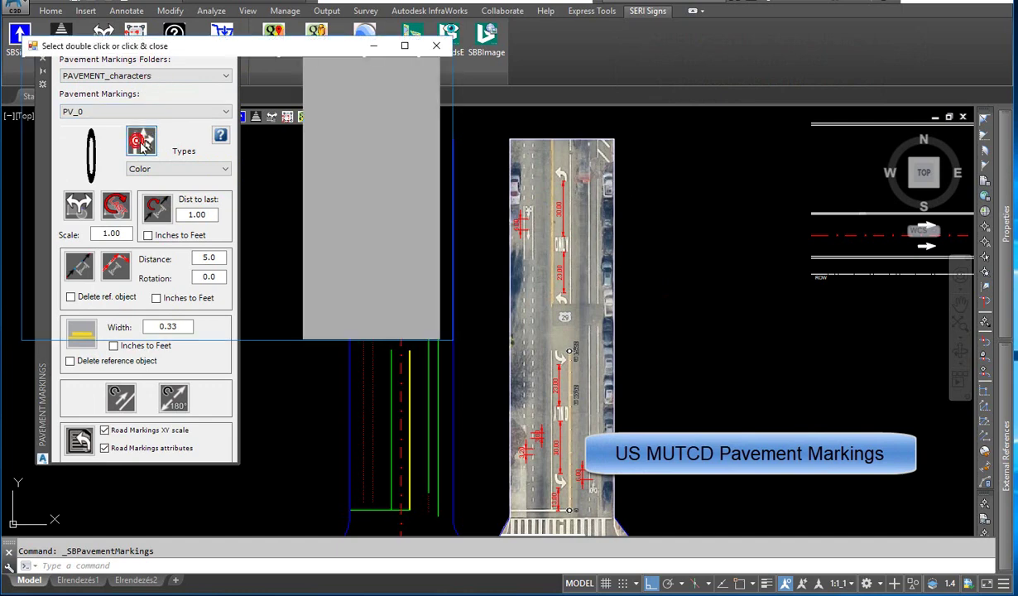
{"action": "left_click", "coordinate": [434, 46]}
Look through the available marking previews in the PAVEMENT_lines, PAVEMENT_markings and PAVEMENT_words folders.
{"action": "left_click", "coordinate": [174, 80]}
{"action": "left_click", "coordinate": [163, 100]}
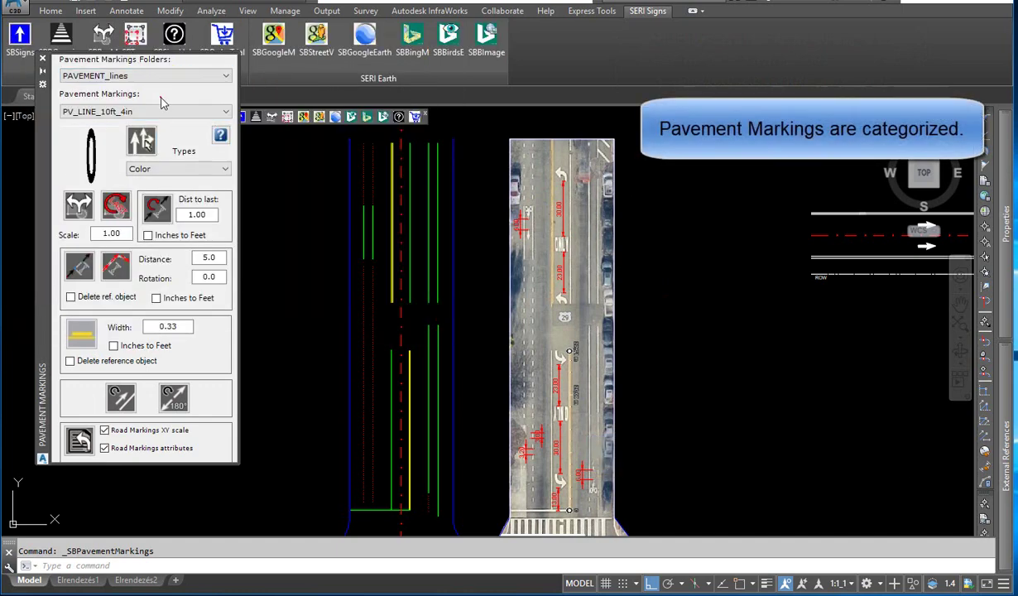
{"action": "left_click", "coordinate": [143, 141]}
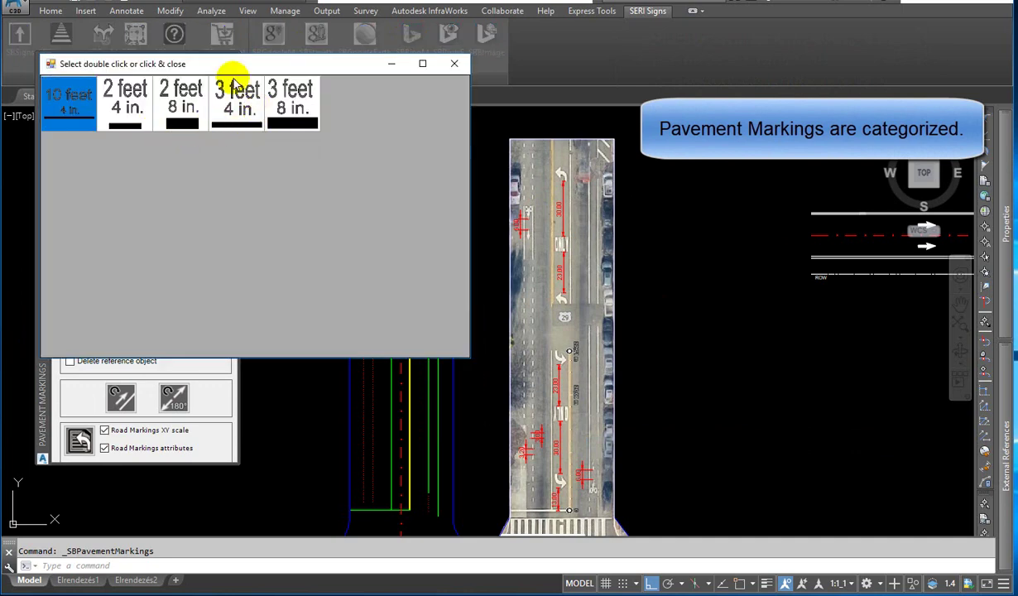
{"action": "left_click", "coordinate": [452, 67]}
{"action": "left_click", "coordinate": [170, 79]}
{"action": "left_click", "coordinate": [159, 105]}
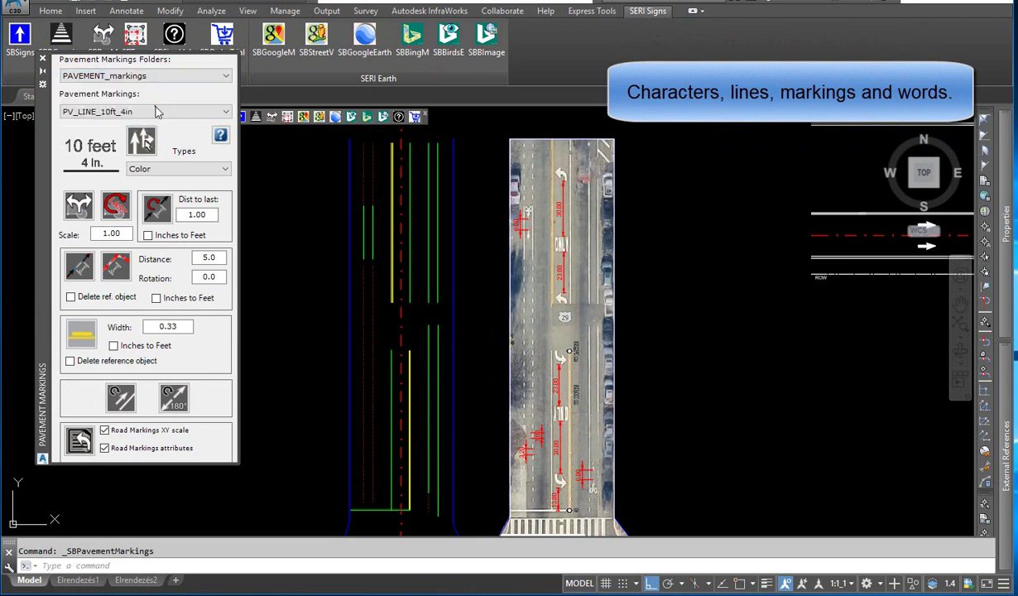
{"action": "left_click", "coordinate": [143, 141]}
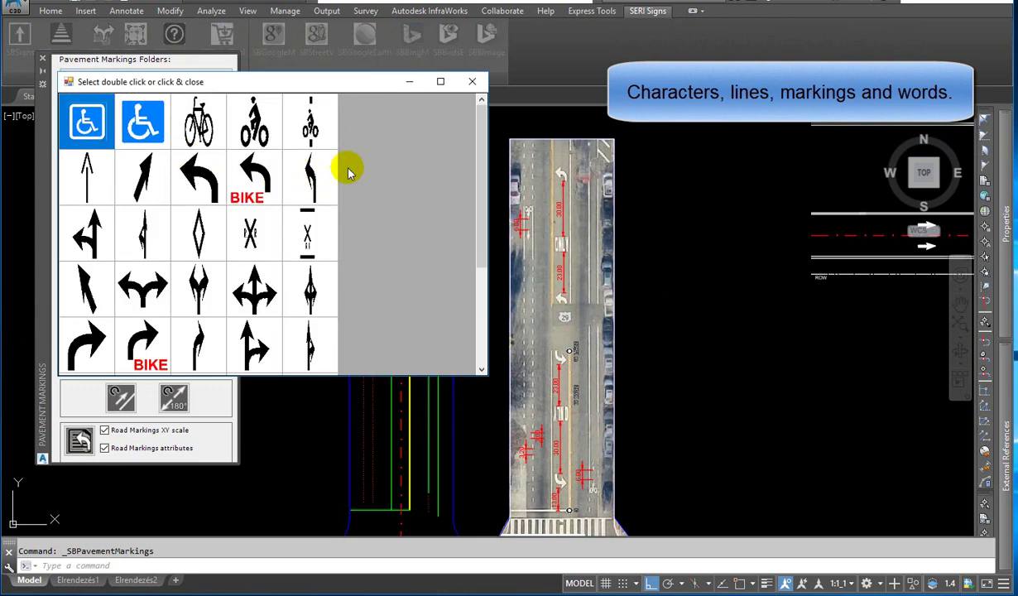
{"action": "left_click_drag", "start_coordinate": [481, 146], "coordinate": [470, 125]}
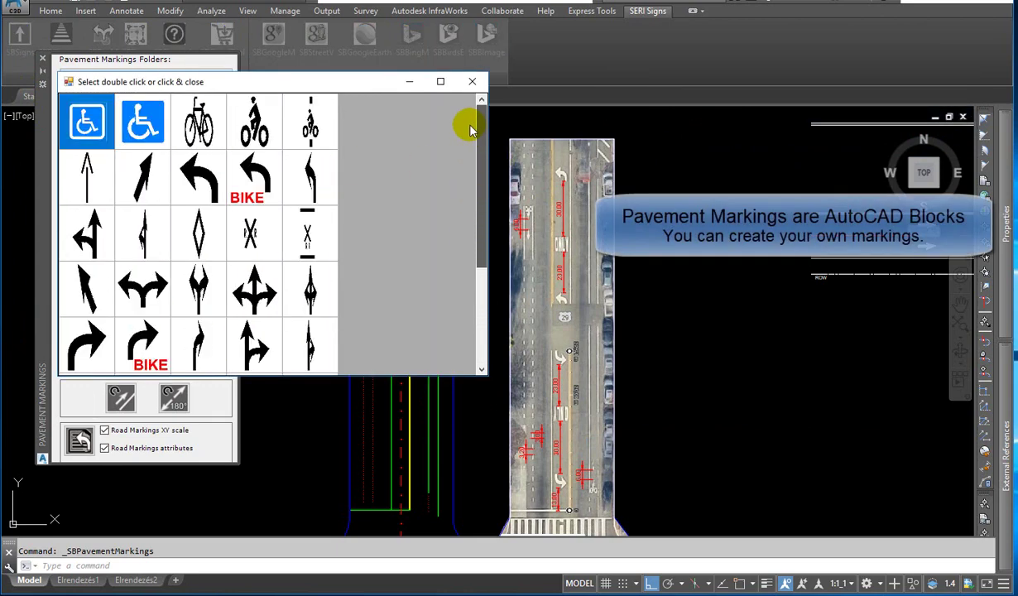
{"action": "left_click", "coordinate": [170, 75]}
{"action": "left_click", "coordinate": [157, 112]}
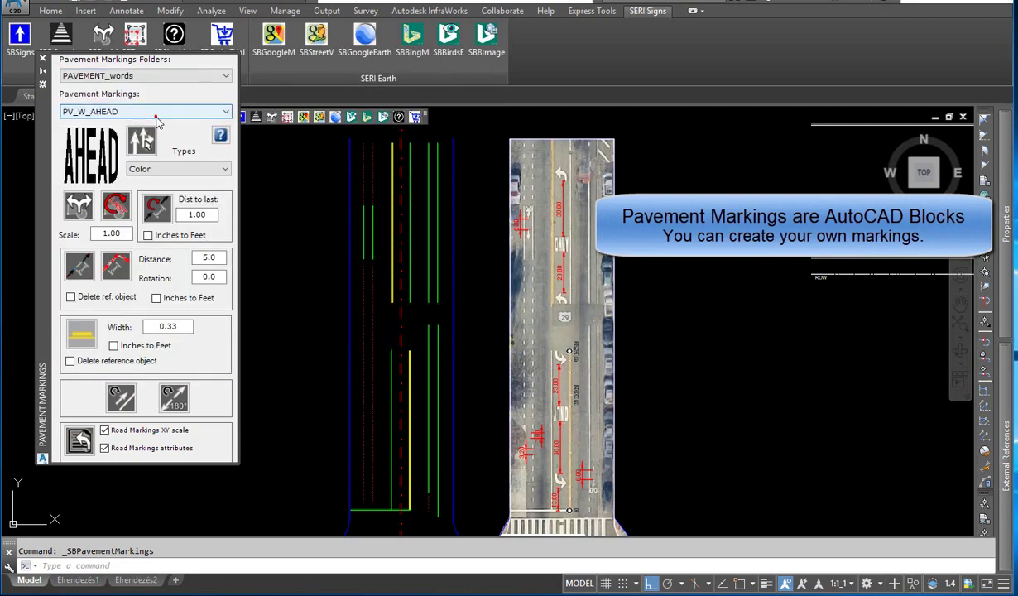
{"action": "left_click", "coordinate": [143, 142]}
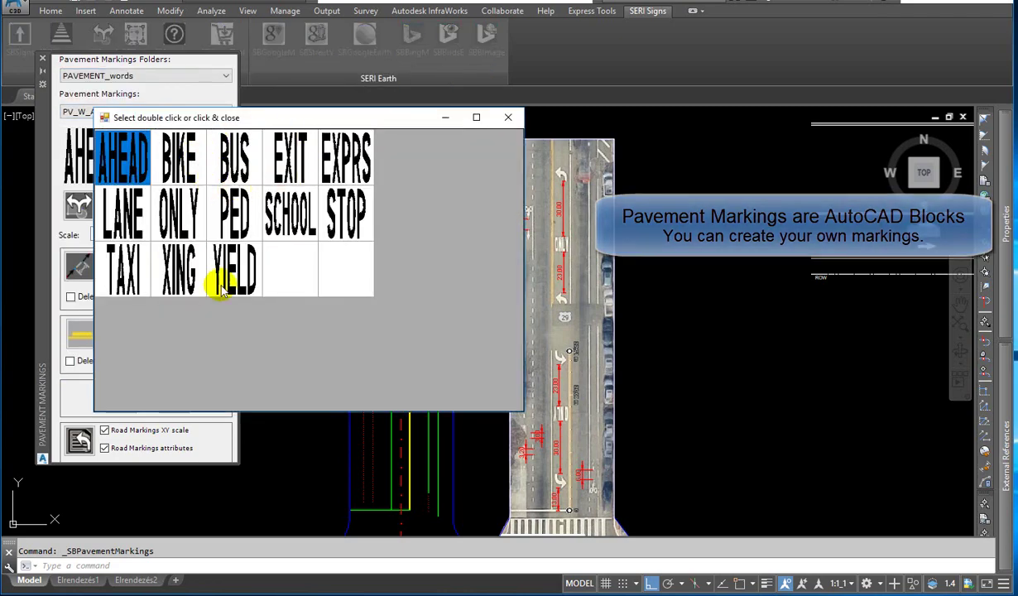
{"action": "left_click", "coordinate": [508, 118]}
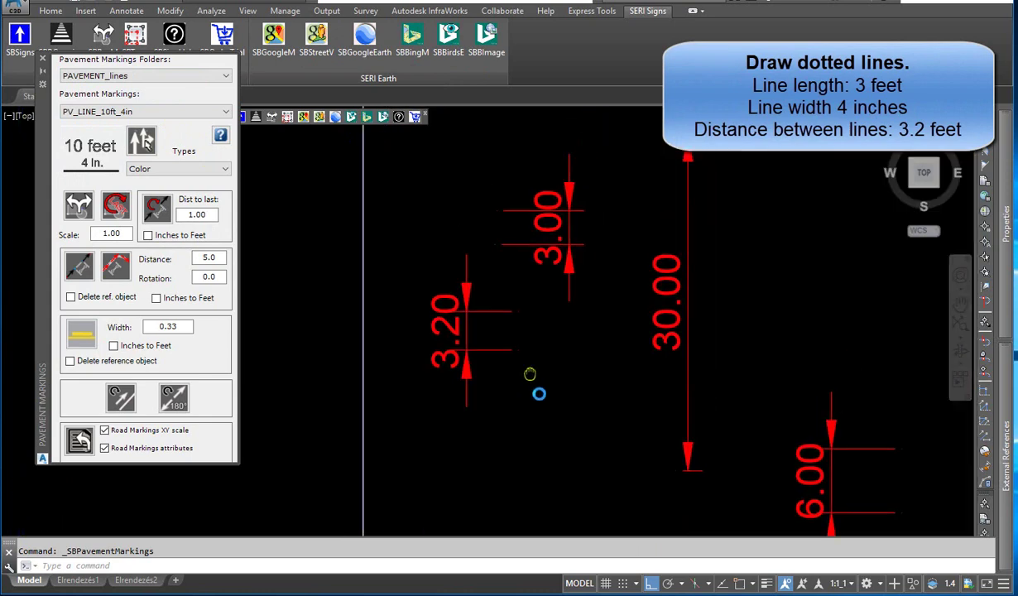
Choose the PV_LINE_3ft_4in marking from the PAVEMENT_lines folder and set the spacing distance to 3.2.
{"action": "middle_click_drag", "start_coordinate": [530, 374], "coordinate": [519, 421]}
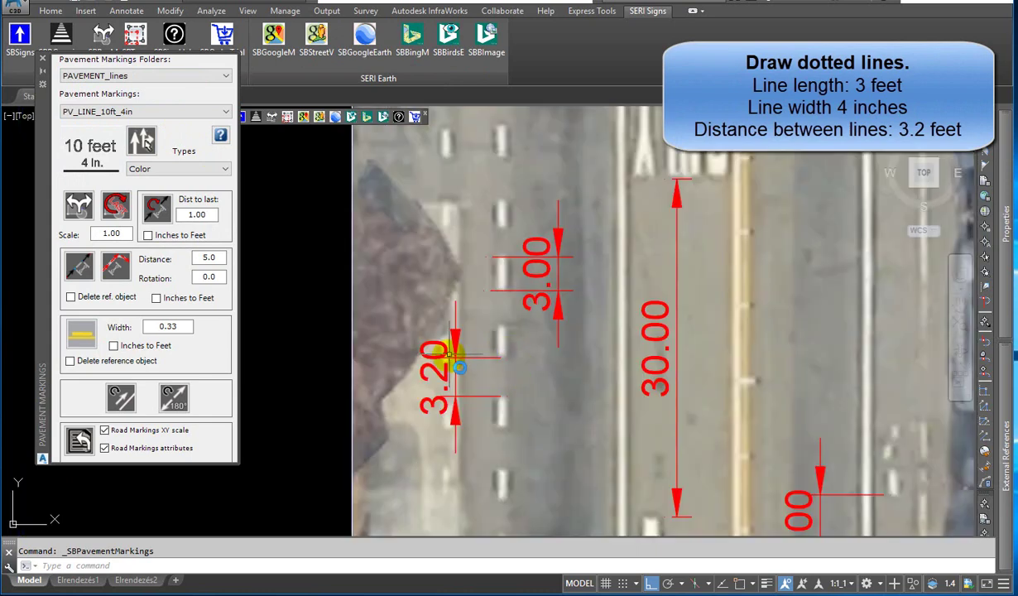
{"action": "left_click", "coordinate": [147, 148]}
{"action": "left_click", "coordinate": [247, 108]}
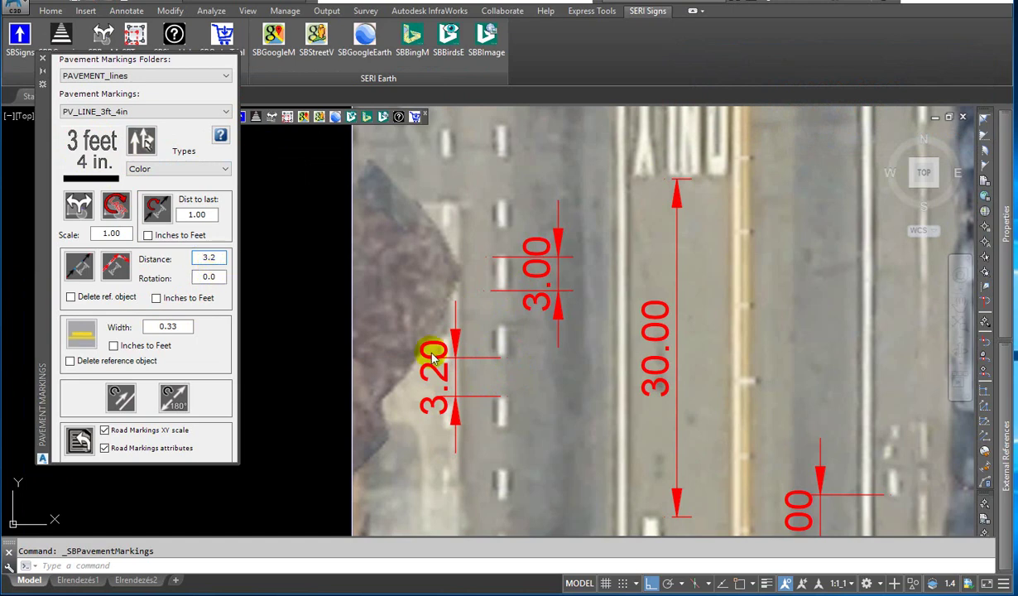
Measure the dotted line markings along the dotted reference lines of the road, accepting the 3.00 marking length.
{"action": "left_click", "coordinate": [114, 270]}
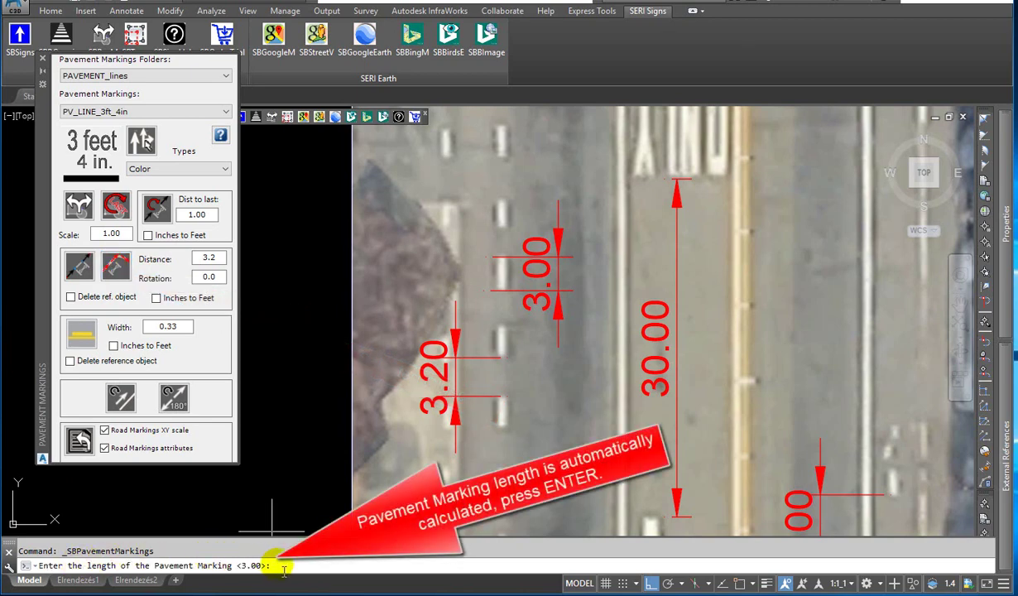
{"action": "key", "text": "Return"}
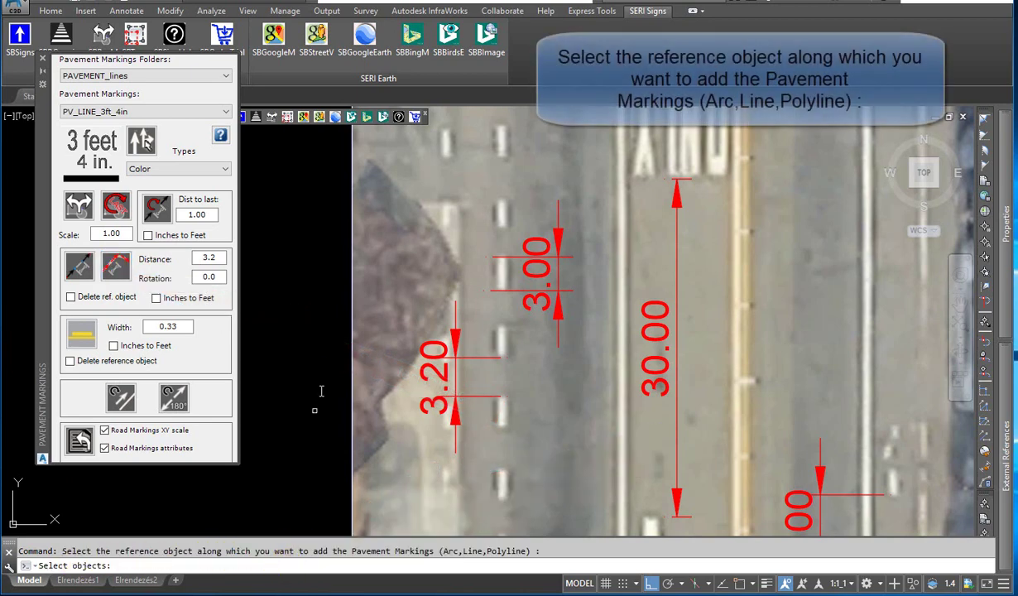
{"action": "scroll", "coordinate": [325, 337], "scroll_direction": "down", "scroll_amount": 6}
{"action": "middle_click_drag", "start_coordinate": [325, 337], "coordinate": [338, 273]}
{"action": "scroll", "coordinate": [339, 272], "scroll_direction": "up", "scroll_amount": 2}
{"action": "left_click", "coordinate": [337, 269]}
{"action": "left_click", "coordinate": [308, 253]}
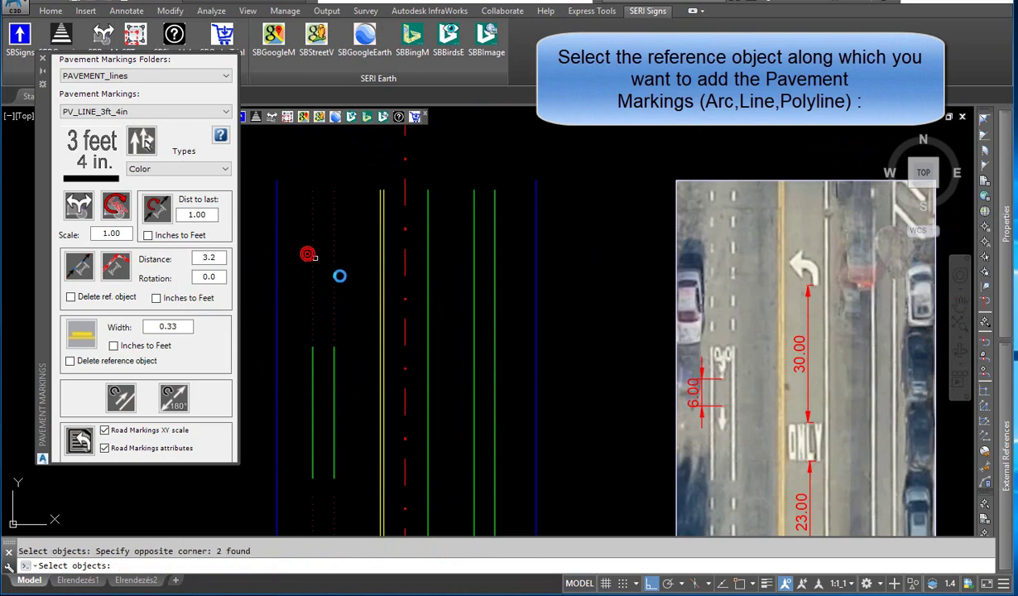
{"action": "scroll", "coordinate": [338, 355], "scroll_direction": "down", "scroll_amount": 2}
{"action": "middle_click_drag", "start_coordinate": [338, 354], "coordinate": [367, 216]}
{"action": "left_click", "coordinate": [370, 333]}
{"action": "middle_click_drag", "start_coordinate": [406, 384], "coordinate": [402, 224]}
{"action": "middle_click_drag", "start_coordinate": [454, 394], "coordinate": [448, 258]}
{"action": "scroll", "coordinate": [444, 402], "scroll_direction": "up", "scroll_amount": 2}
{"action": "key", "text": "Return"}
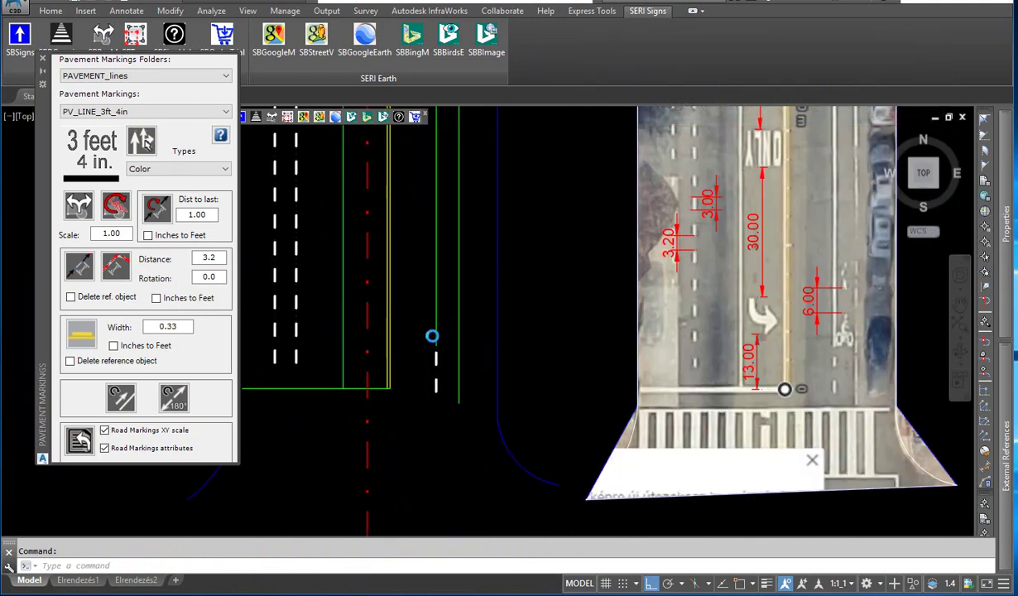
Set the marking type to Black/White and the solid line width to 12 with Inches to Feet conversion enabled.
{"action": "scroll", "coordinate": [422, 326], "scroll_direction": "down", "scroll_amount": 2}
{"action": "middle_click_drag", "start_coordinate": [412, 318], "coordinate": [483, 460]}
{"action": "middle_click_drag", "start_coordinate": [452, 174], "coordinate": [465, 351]}
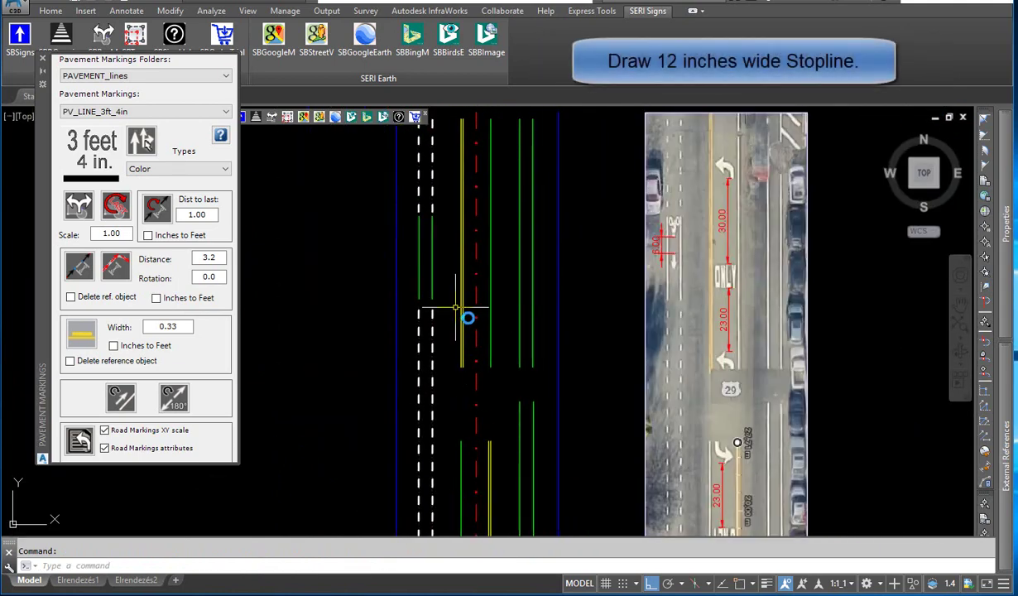
{"action": "middle_click_drag", "start_coordinate": [405, 421], "coordinate": [447, 198]}
{"action": "scroll", "coordinate": [467, 497], "scroll_direction": "up", "scroll_amount": 6}
{"action": "left_click", "coordinate": [82, 340]}
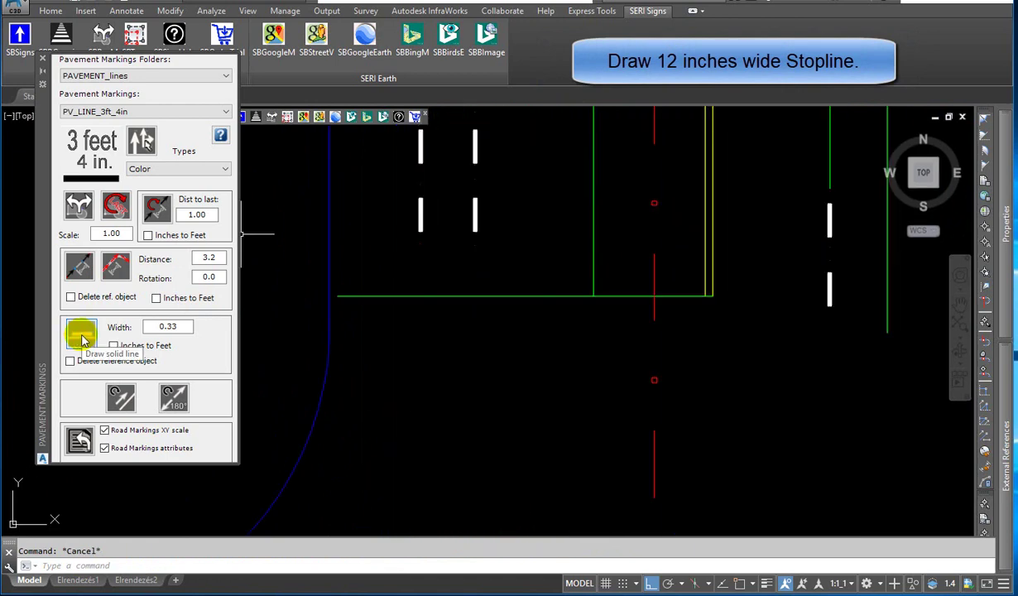
{"action": "left_click", "coordinate": [195, 168]}
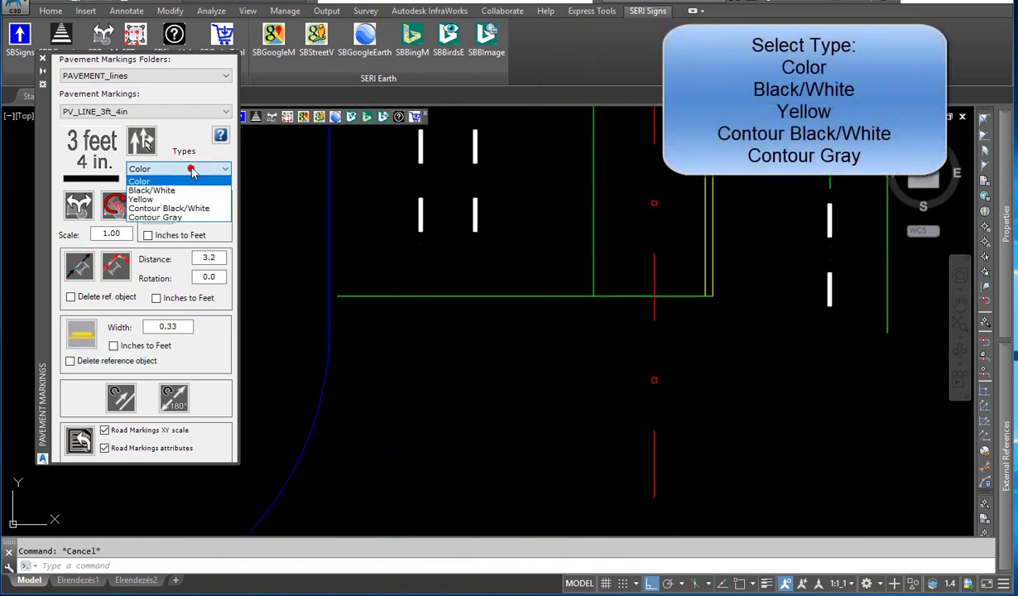
{"action": "left_click", "coordinate": [171, 190]}
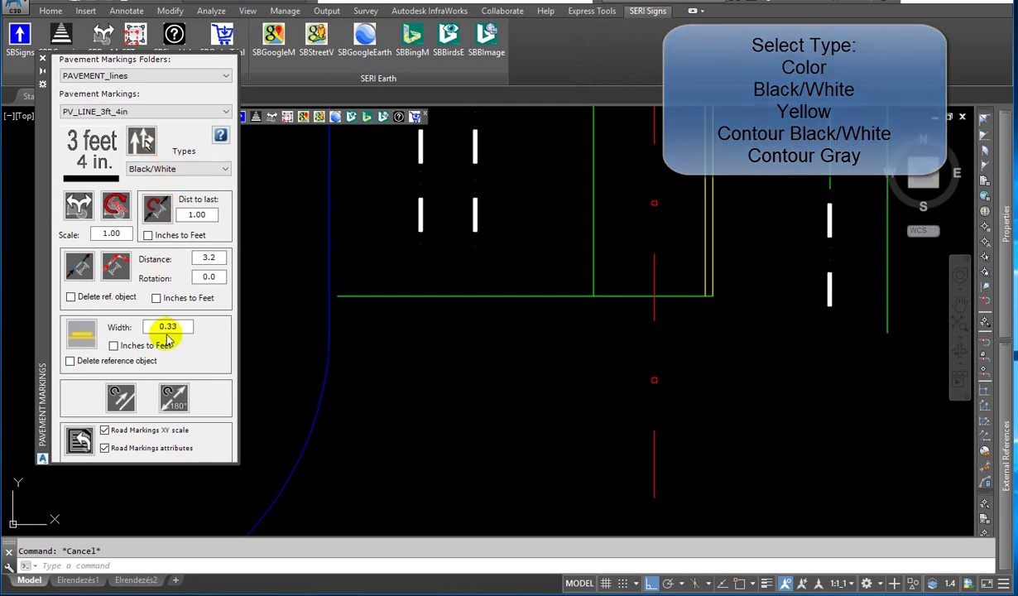
{"action": "left_click", "coordinate": [79, 362]}
{"action": "left_click", "coordinate": [79, 368]}
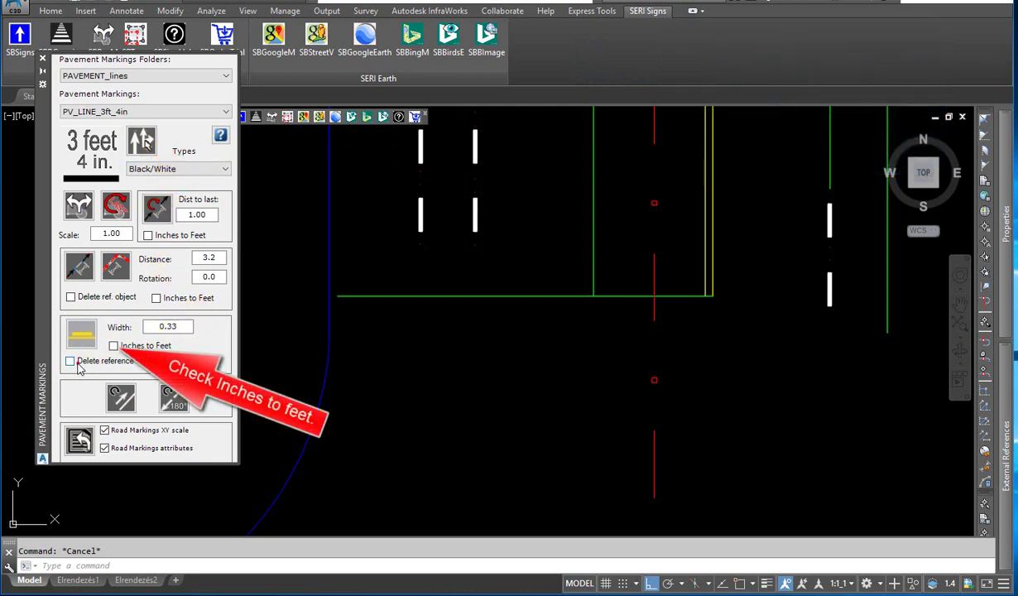
{"action": "double_click", "coordinate": [169, 326]}
{"action": "type", "text": "12"}
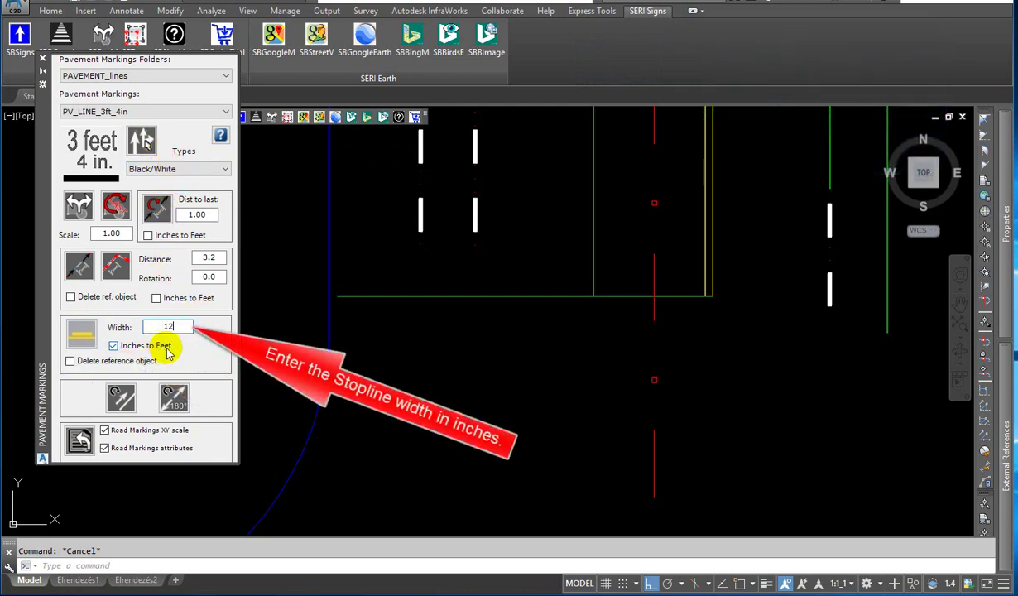
Draw the solid stop line along the horizontal green reference line at the intersection.
{"action": "left_click", "coordinate": [80, 333]}
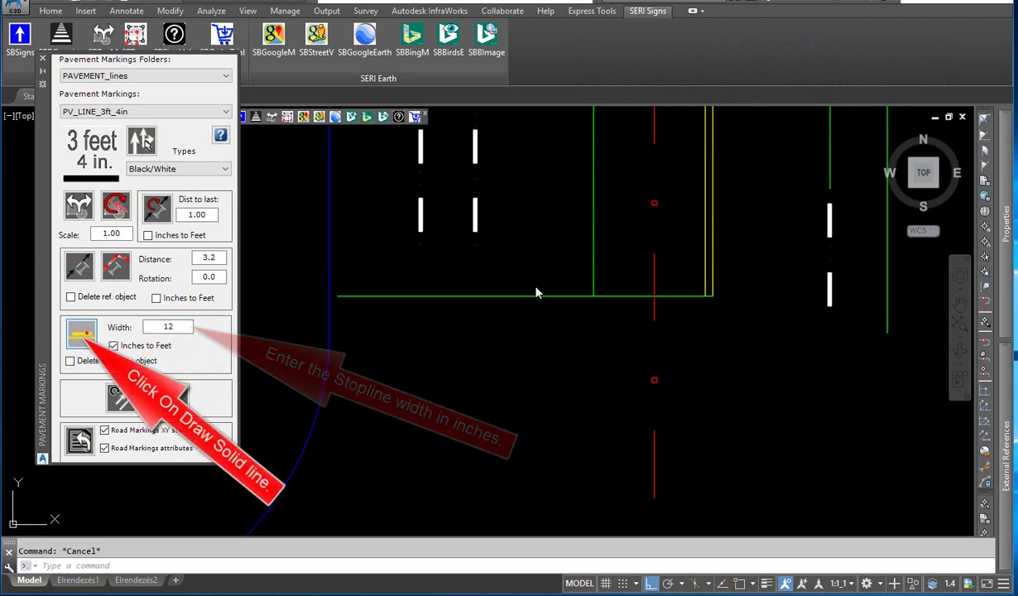
{"action": "left_click", "coordinate": [513, 295]}
{"action": "key", "text": "Return"}
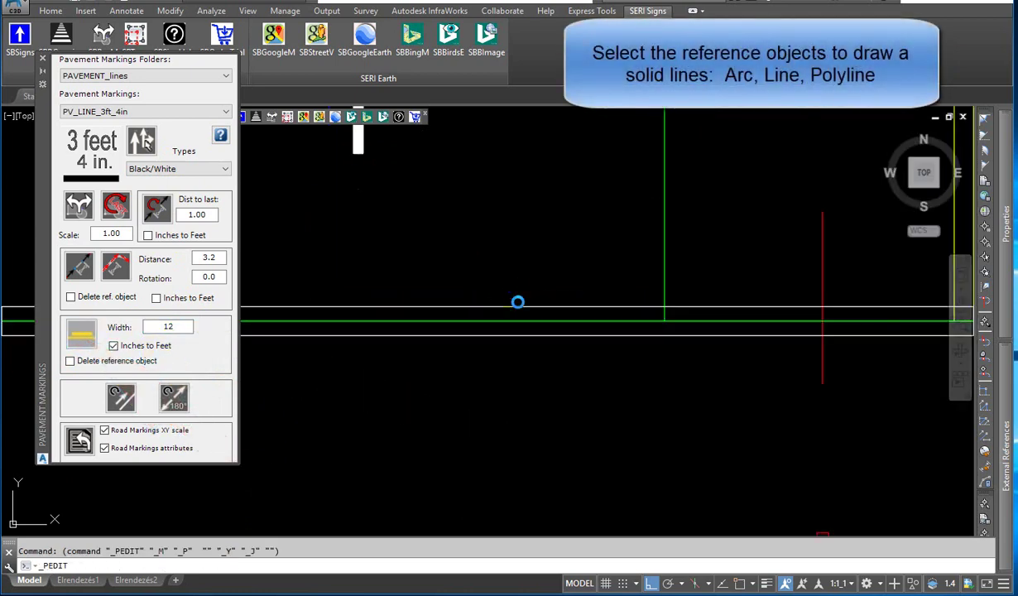
Draw solid lines 4 inches wide along the green longitudinal reference lines of the road.
{"action": "scroll", "coordinate": [519, 295], "scroll_direction": "down", "scroll_amount": 2}
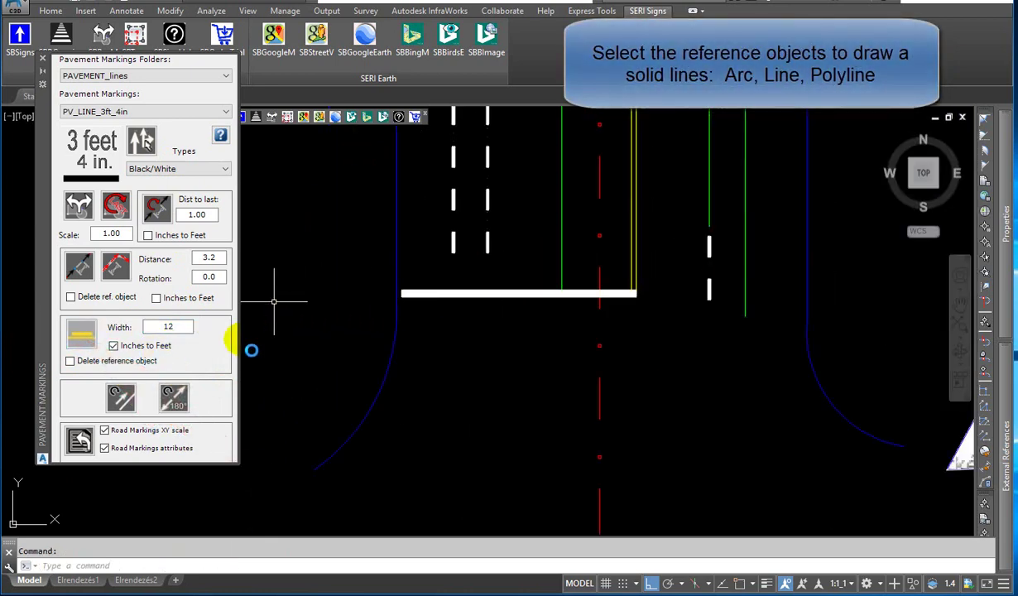
{"action": "double_click", "coordinate": [164, 328]}
{"action": "type", "text": "4"}
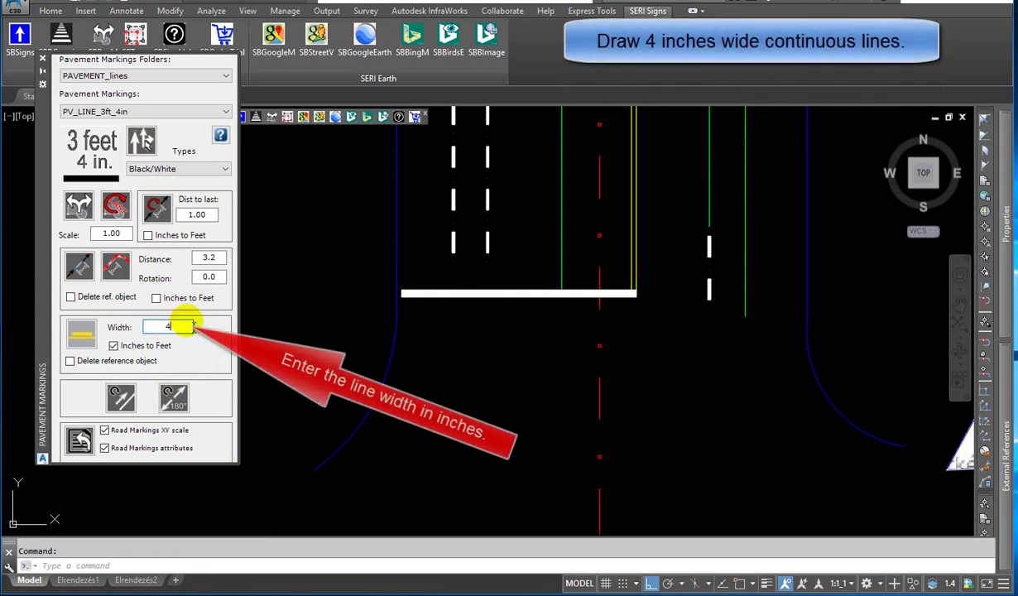
{"action": "scroll", "coordinate": [515, 332], "scroll_direction": "down", "scroll_amount": 3}
{"action": "middle_click_drag", "start_coordinate": [511, 333], "coordinate": [422, 389]}
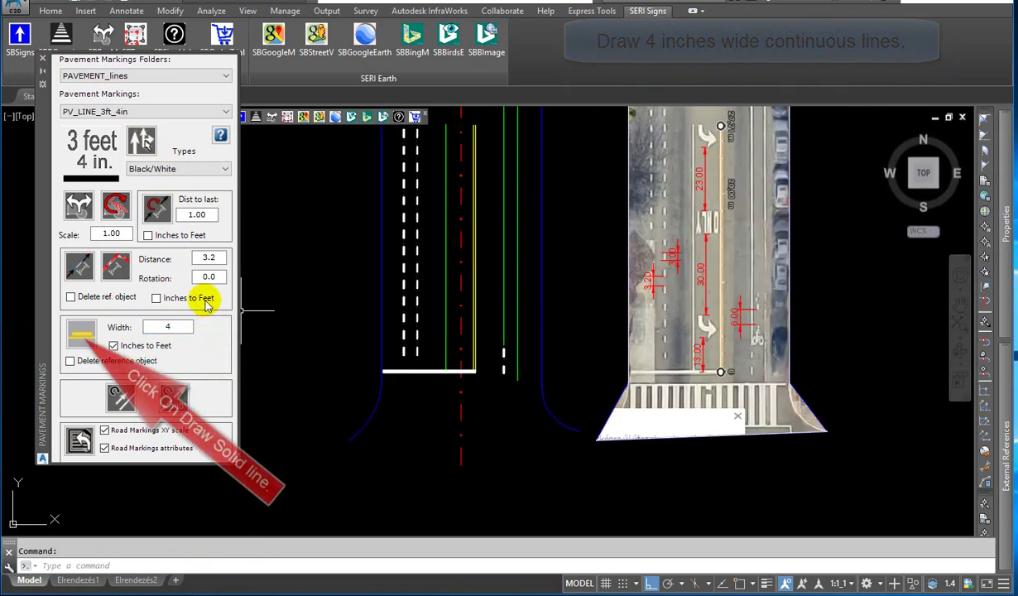
{"action": "left_click", "coordinate": [447, 328]}
{"action": "left_click", "coordinate": [523, 300]}
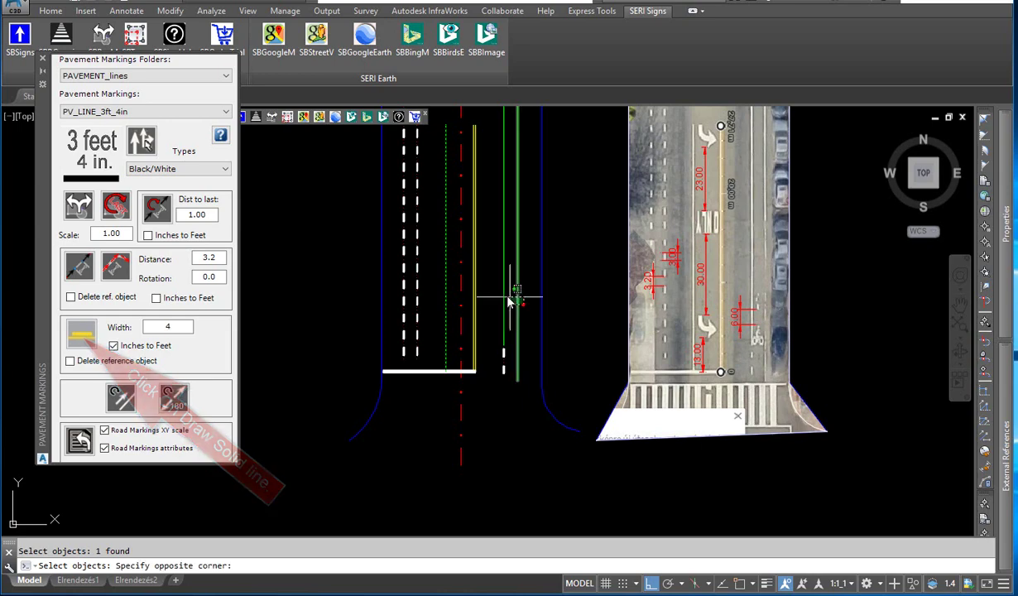
{"action": "left_click", "coordinate": [501, 294]}
{"action": "middle_click_drag", "start_coordinate": [517, 179], "coordinate": [497, 400]}
{"action": "middle_click_drag", "start_coordinate": [486, 340], "coordinate": [486, 442]}
{"action": "left_click", "coordinate": [510, 318]}
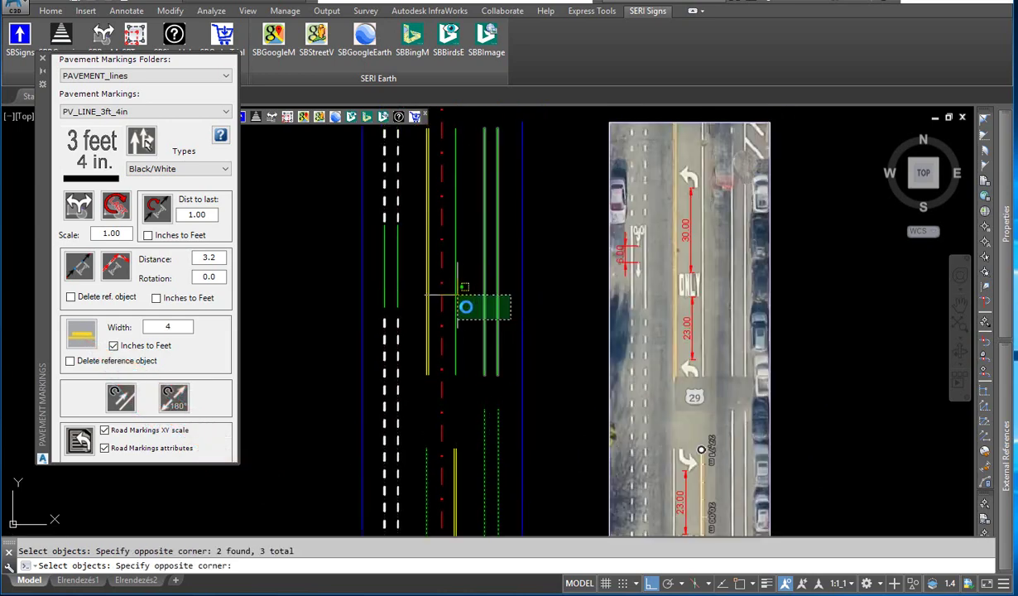
{"action": "left_click", "coordinate": [447, 286]}
{"action": "key", "text": "Return"}
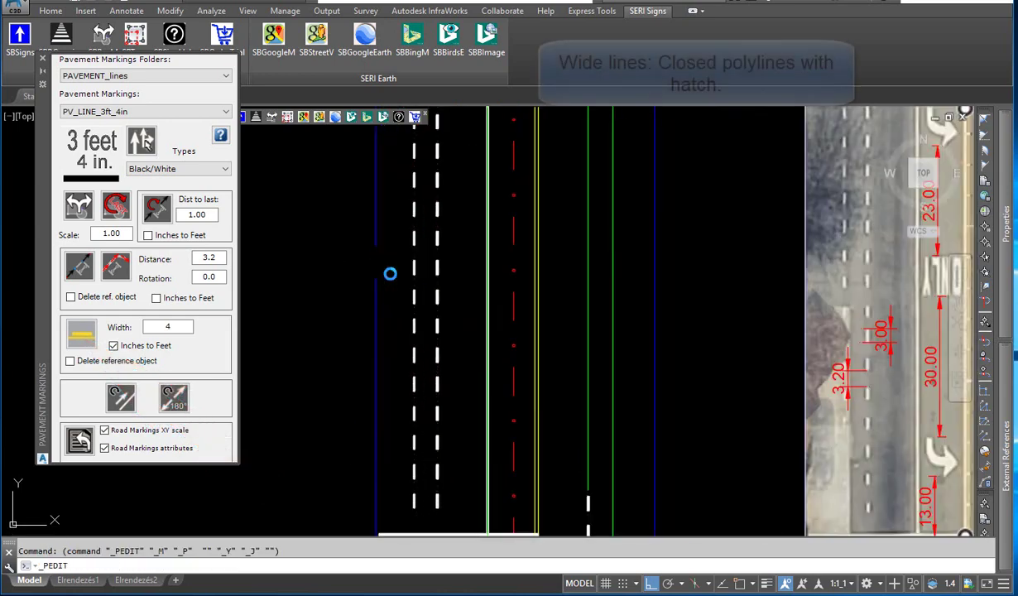
Set the marking type to Yellow and draw the double no-pass line, 4 inches wide, along the paired yellow reference lines.
{"action": "scroll", "coordinate": [422, 264], "scroll_direction": "down", "scroll_amount": 2}
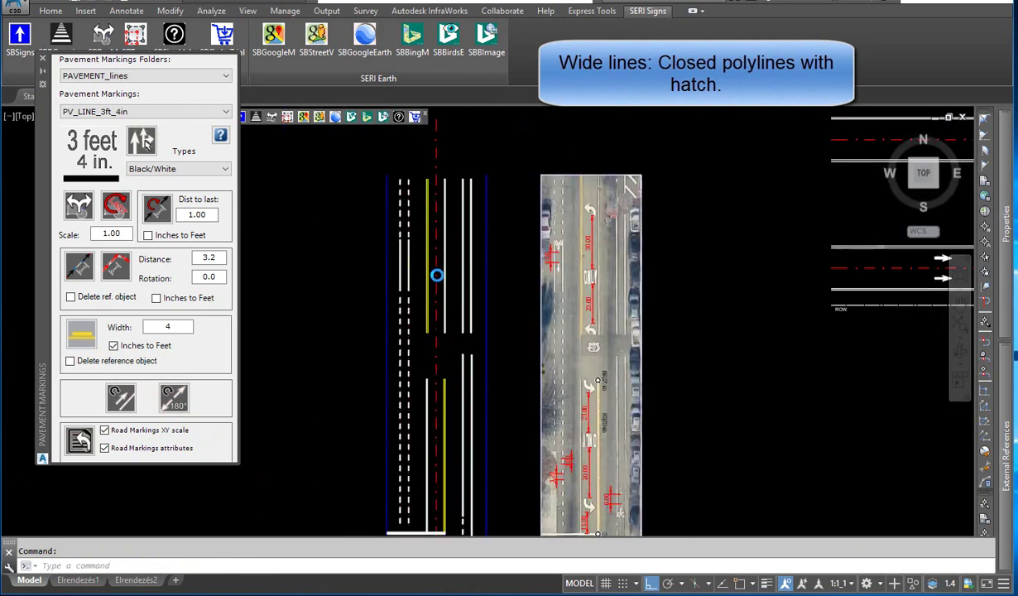
{"action": "scroll", "coordinate": [595, 517], "scroll_direction": "up", "scroll_amount": 2}
{"action": "middle_click_drag", "start_coordinate": [594, 517], "coordinate": [645, 266]}
{"action": "scroll", "coordinate": [646, 265], "scroll_direction": "down", "scroll_amount": 4}
{"action": "middle_click_drag", "start_coordinate": [549, 265], "coordinate": [577, 307]}
{"action": "scroll", "coordinate": [584, 317], "scroll_direction": "up", "scroll_amount": 3}
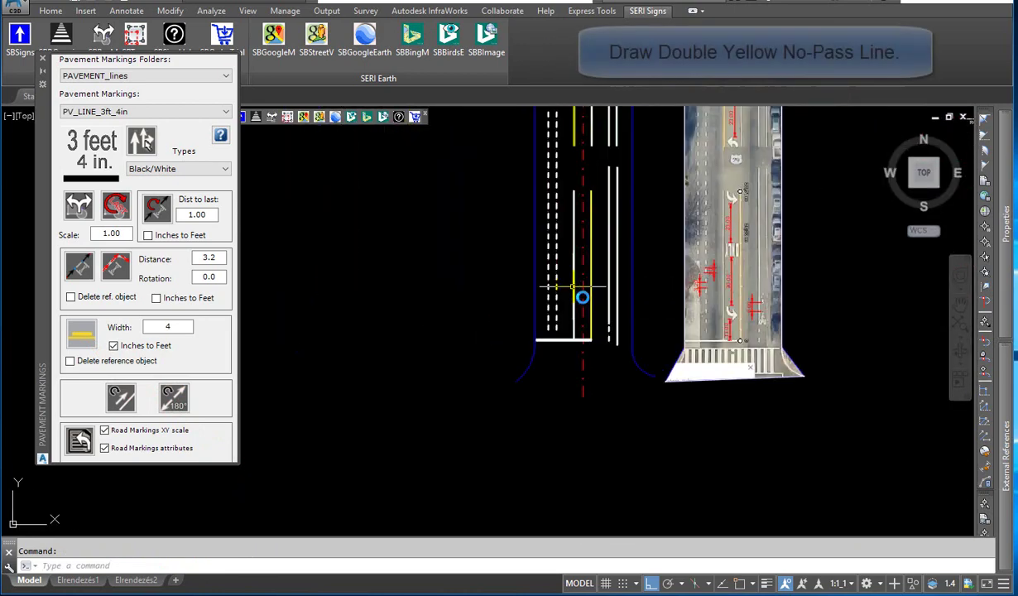
{"action": "left_click", "coordinate": [188, 169]}
{"action": "left_click", "coordinate": [179, 200]}
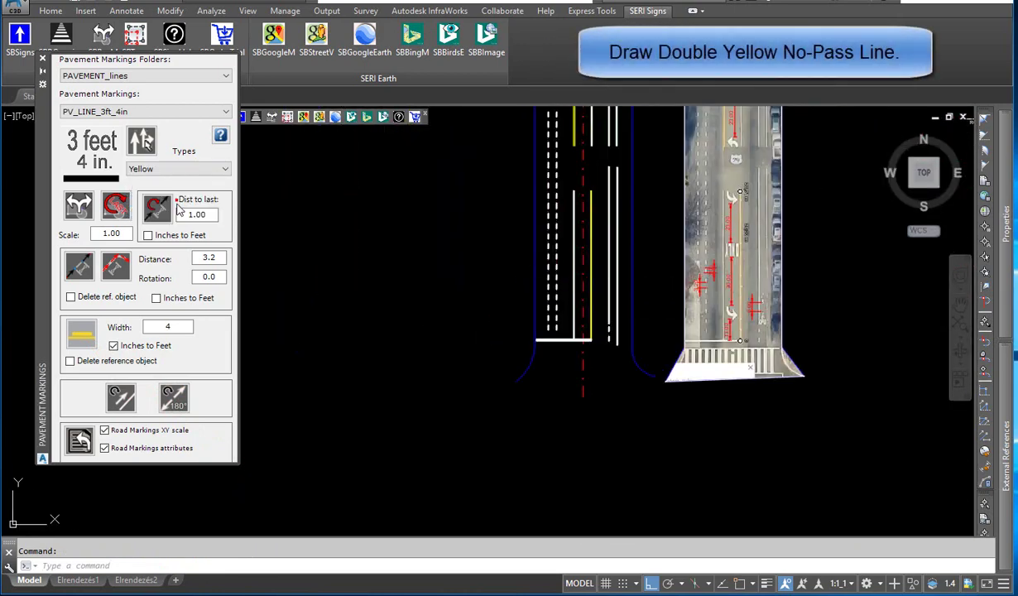
{"action": "left_click", "coordinate": [81, 335]}
{"action": "scroll", "coordinate": [580, 311], "scroll_direction": "up", "scroll_amount": 5}
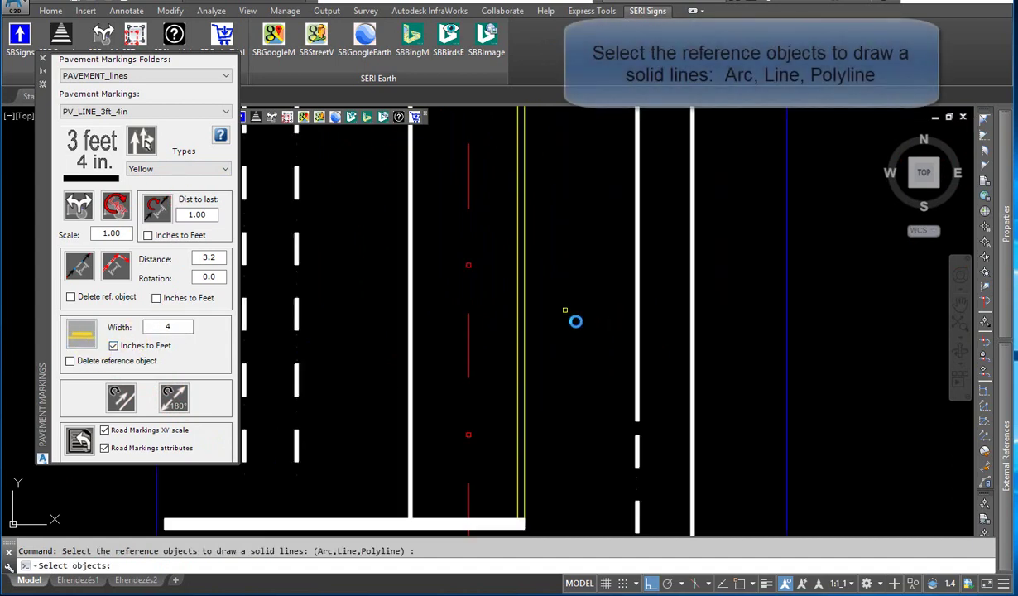
{"action": "left_click", "coordinate": [565, 310]}
{"action": "left_click", "coordinate": [521, 295]}
{"action": "scroll", "coordinate": [547, 248], "scroll_direction": "down", "scroll_amount": 5}
{"action": "scroll", "coordinate": [513, 327], "scroll_direction": "up", "scroll_amount": 5}
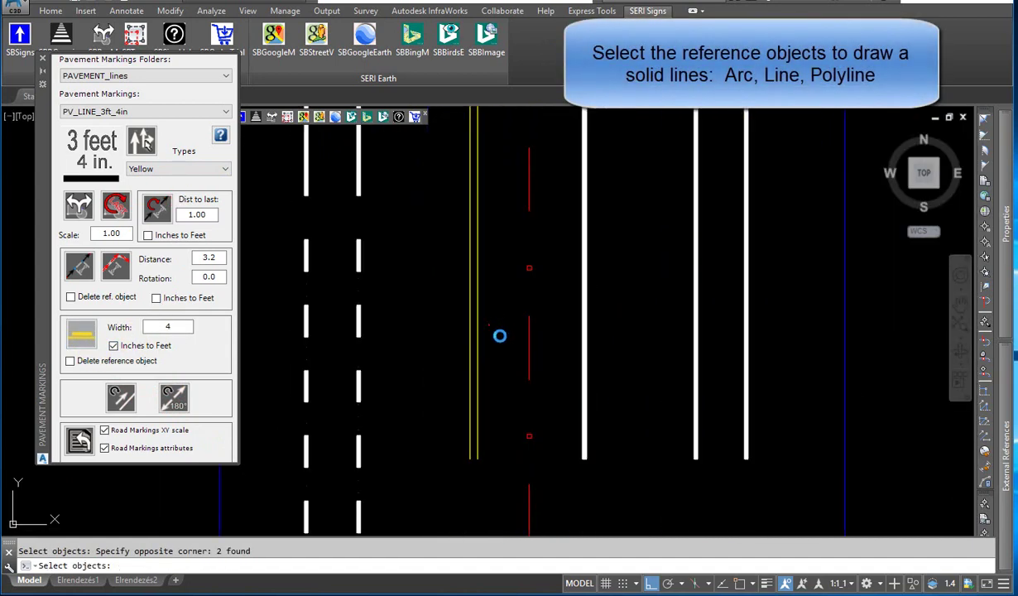
{"action": "key", "text": "Return"}
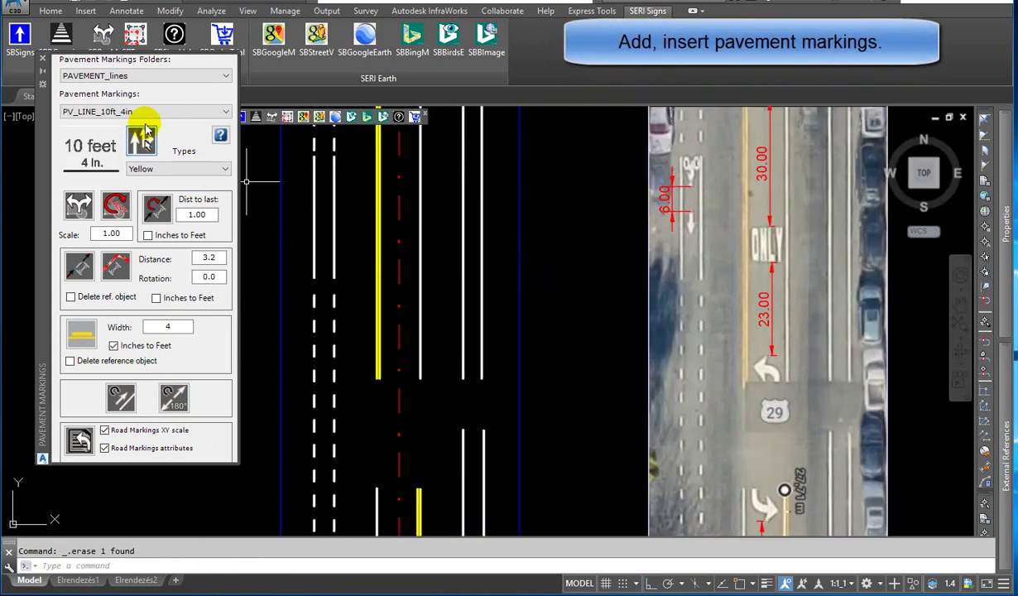
Choose the PV_LEFT_TURN_ARROW marking from the PAVEMENT_markings folder with the Black/White type.
{"action": "left_click", "coordinate": [144, 77]}
{"action": "left_click", "coordinate": [142, 108]}
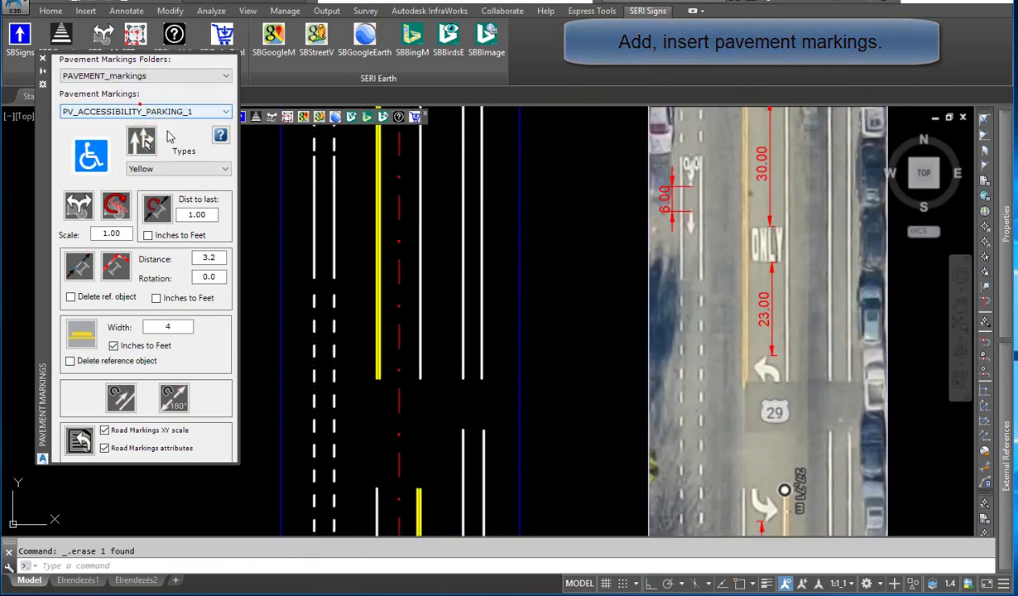
{"action": "left_click", "coordinate": [188, 169]}
{"action": "left_click", "coordinate": [174, 191]}
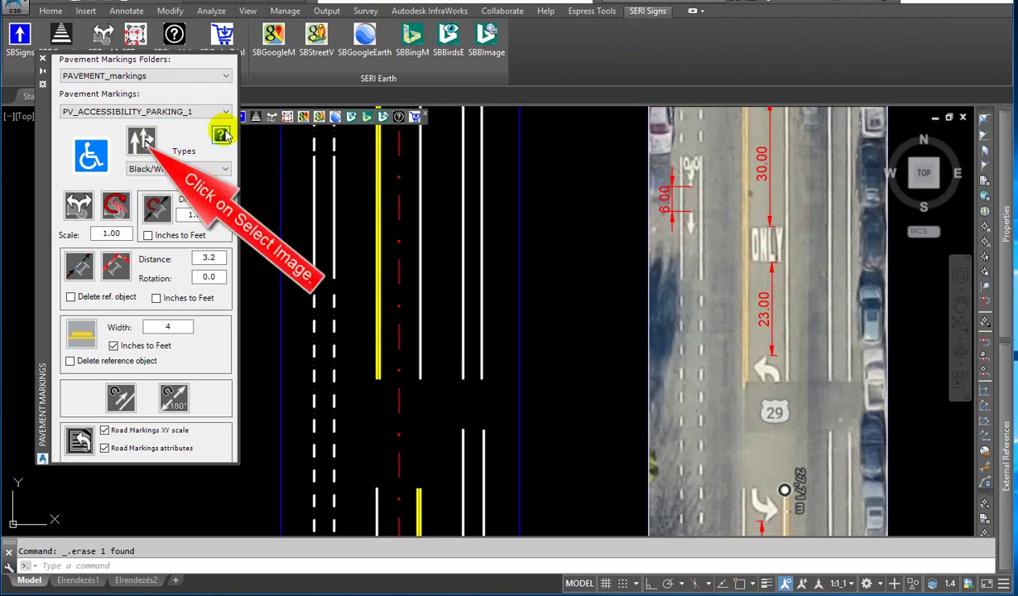
{"action": "left_click", "coordinate": [143, 141]}
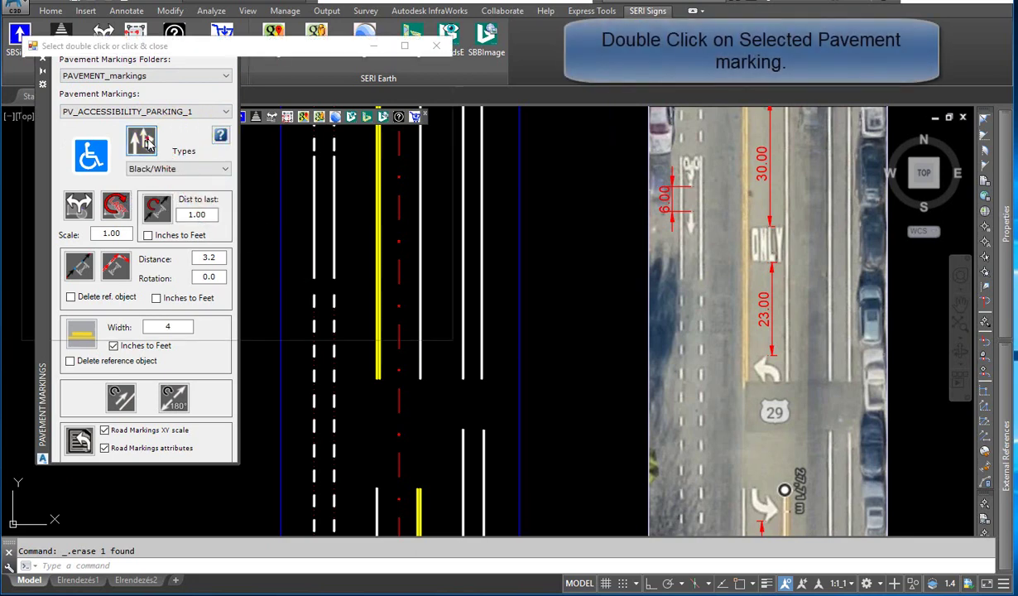
{"action": "double_click", "coordinate": [170, 145]}
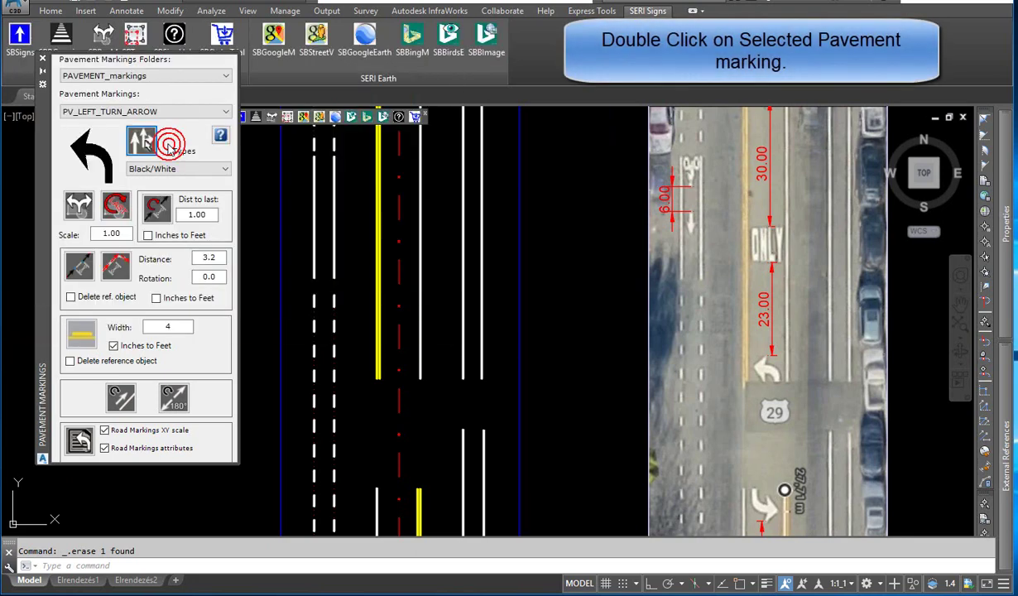
Insert the left-turn arrow on the red centre reference line near the lower end of the upper turn lane, aligned up the road.
{"action": "left_click", "coordinate": [80, 206]}
{"action": "right_click", "coordinate": [414, 278], "text": "shift"}
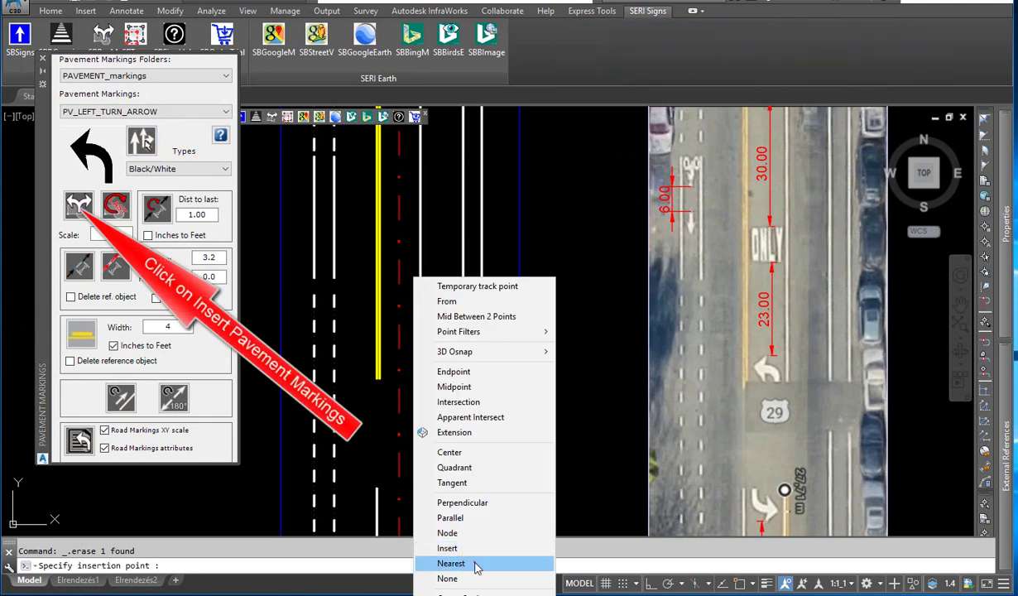
{"action": "left_click", "coordinate": [478, 564]}
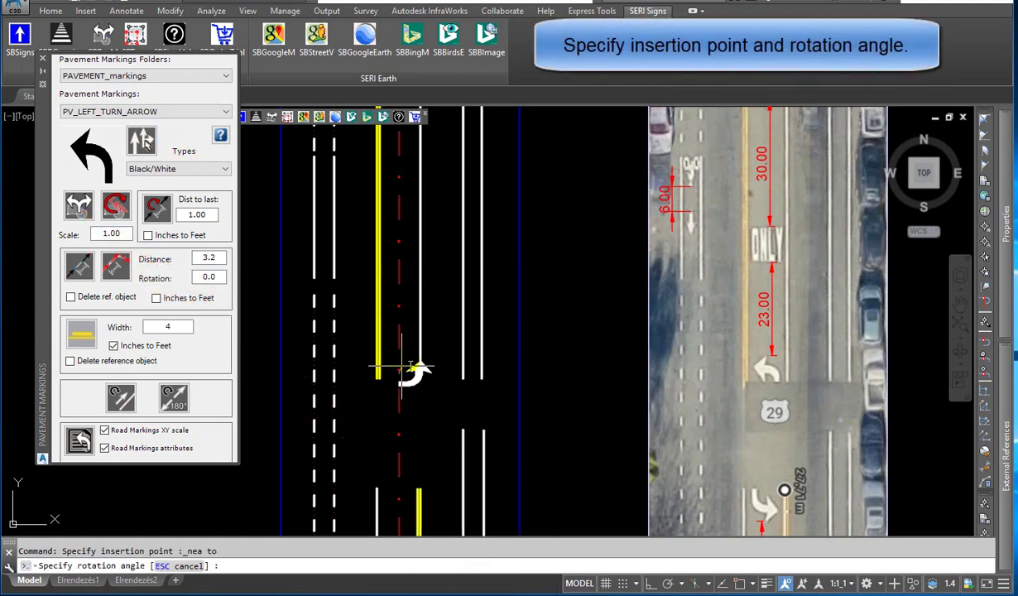
{"action": "left_click", "coordinate": [399, 321]}
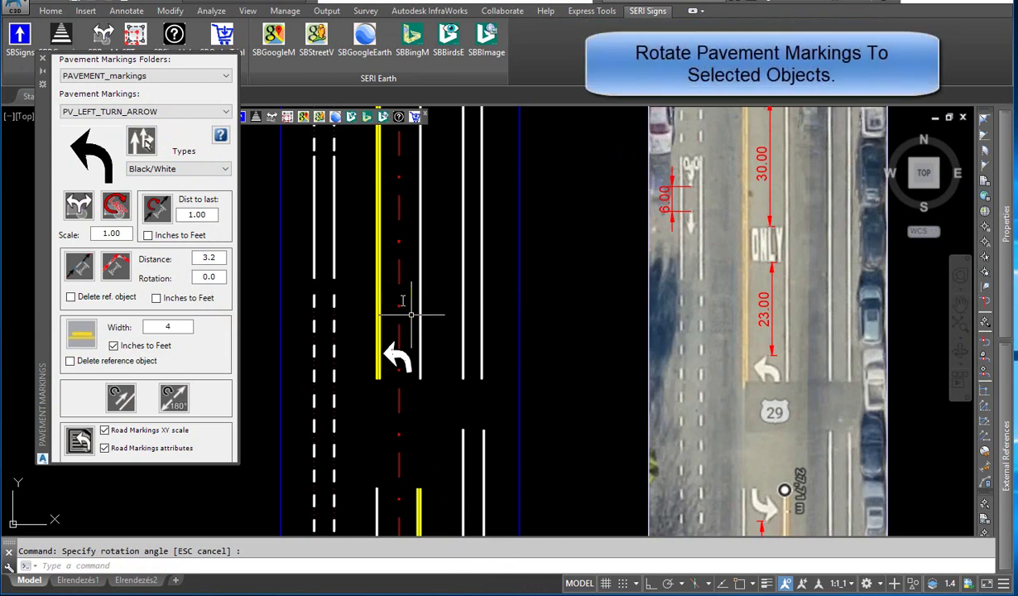
Rotate the left-turn arrow to match the red centre reference line and flip it 180°.
{"action": "left_click", "coordinate": [120, 398]}
{"action": "left_click", "coordinate": [399, 329]}
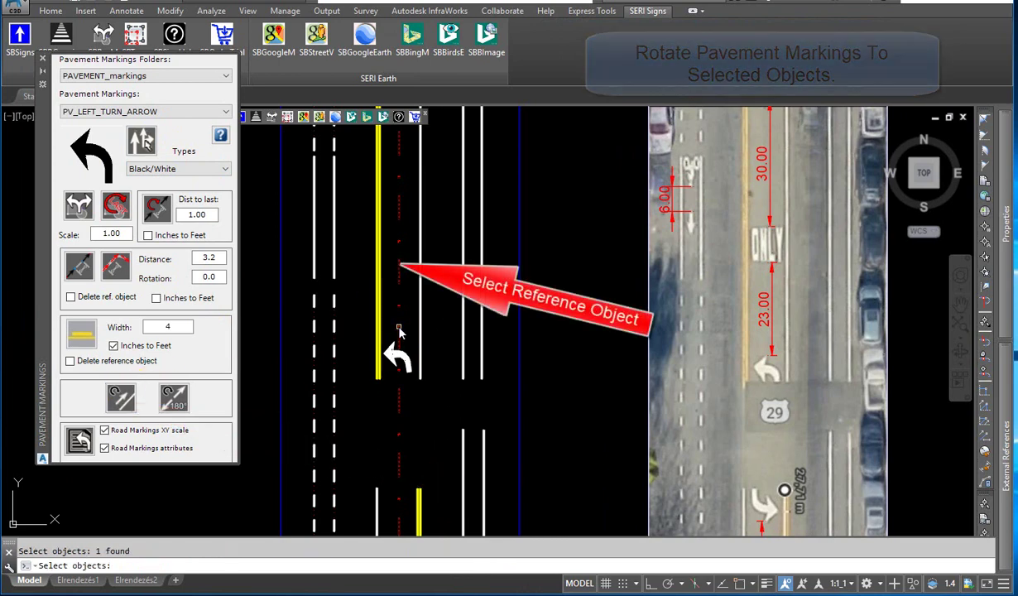
{"action": "key", "text": "Return"}
{"action": "left_click", "coordinate": [403, 353]}
{"action": "key", "text": "Return"}
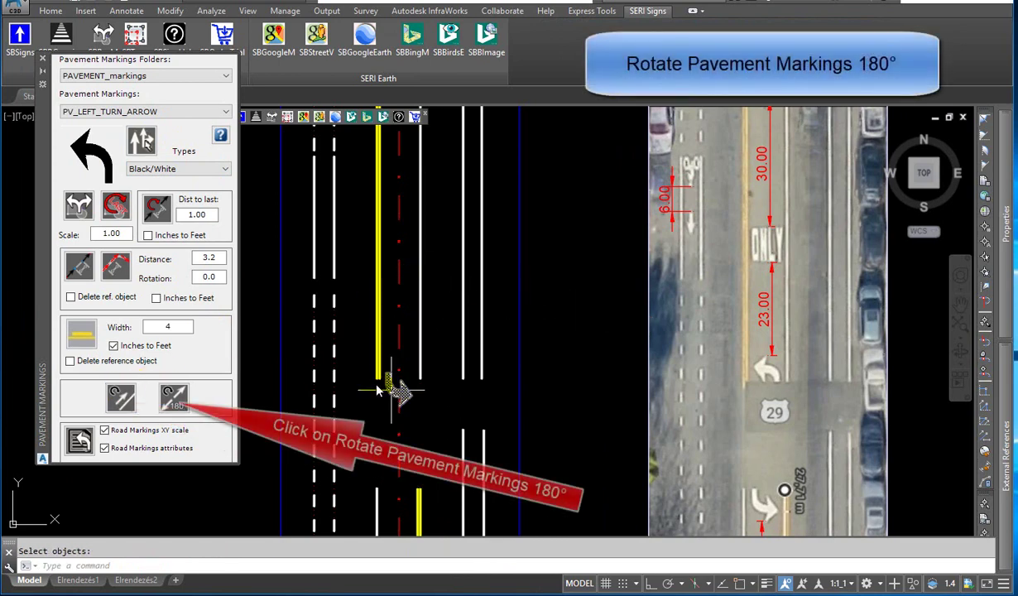
{"action": "left_click", "coordinate": [174, 397]}
{"action": "left_click", "coordinate": [414, 391]}
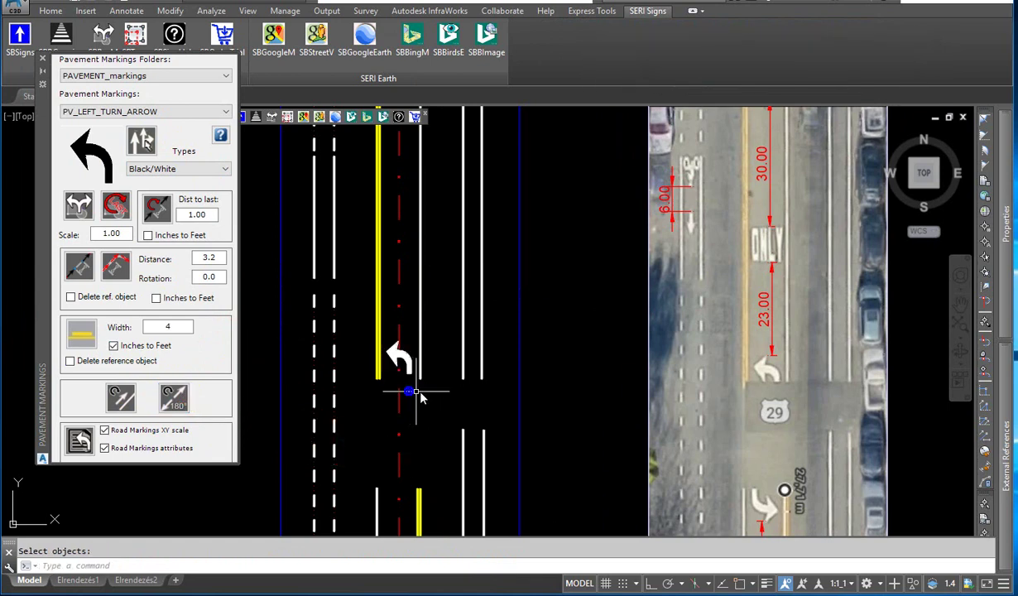
Set the distance to the last marking to 23 and choose the ONLY marking from the PAVEMENT_words folder.
{"action": "middle_click_drag", "start_coordinate": [802, 268], "coordinate": [590, 306]}
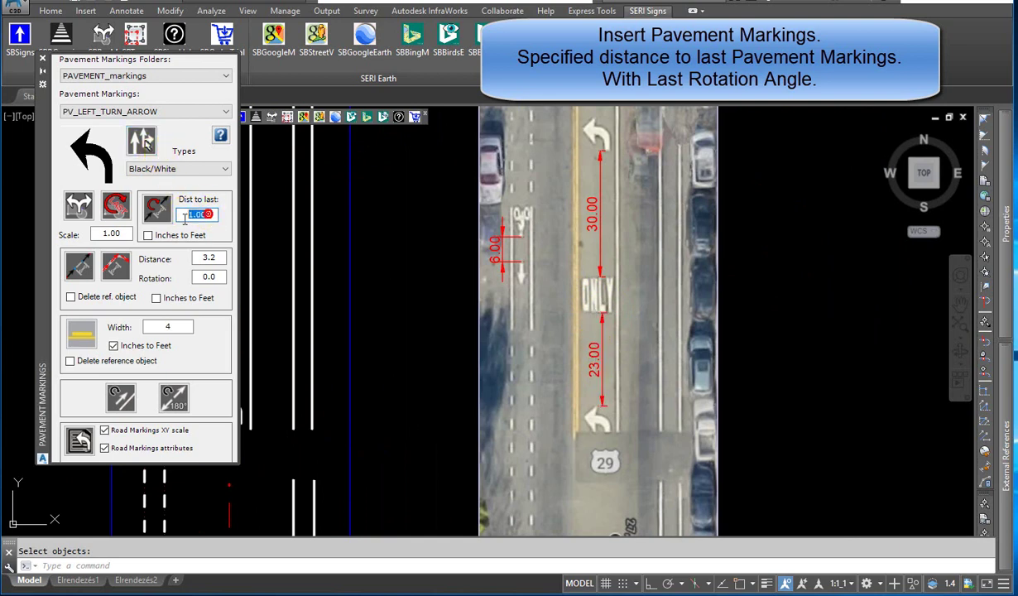
{"action": "type", "text": "23"}
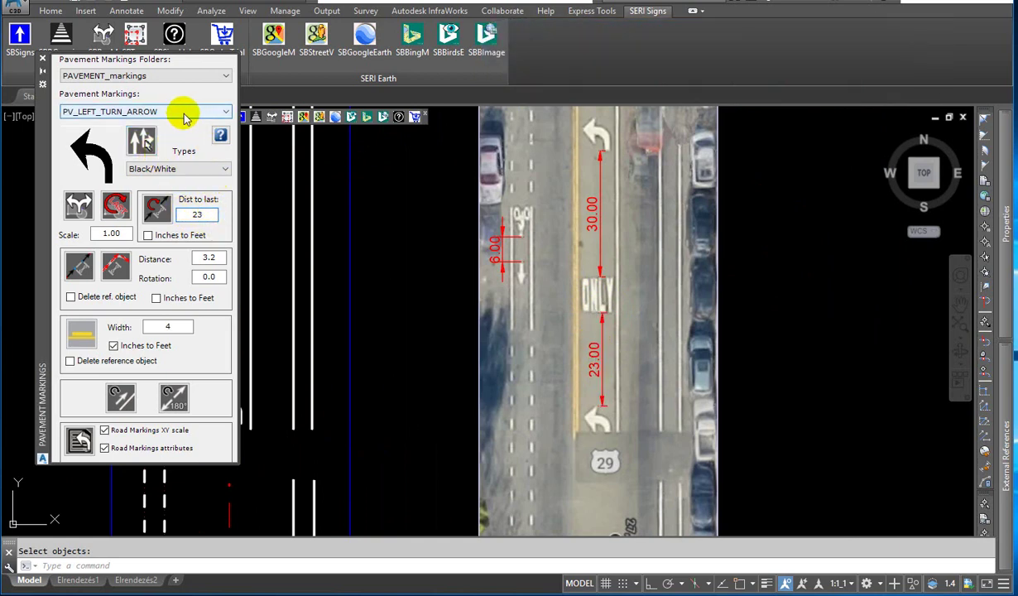
{"action": "left_click", "coordinate": [168, 77]}
{"action": "left_click", "coordinate": [140, 106]}
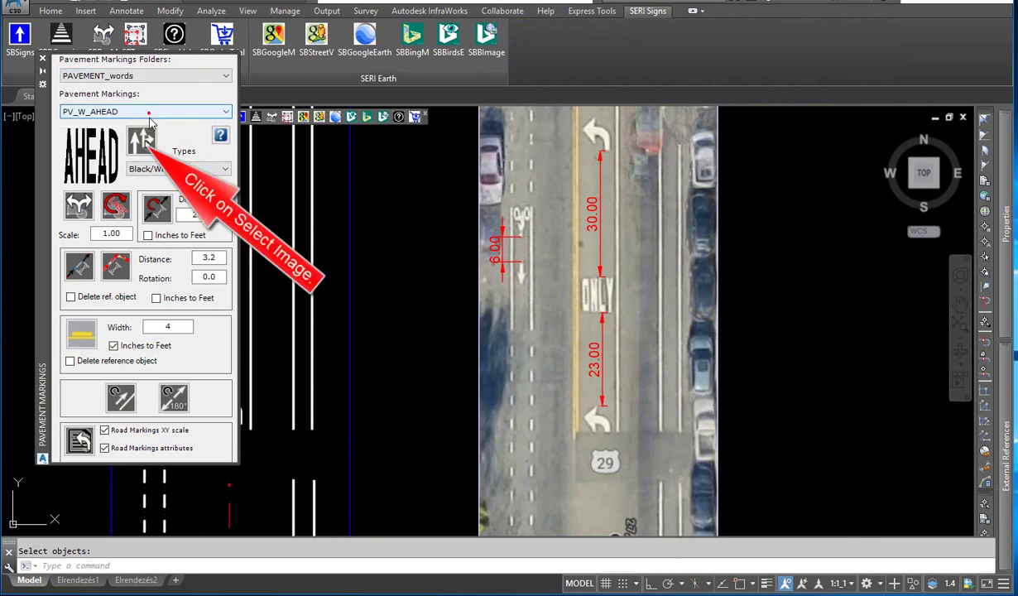
{"action": "left_click", "coordinate": [143, 141]}
{"action": "left_click", "coordinate": [126, 175]}
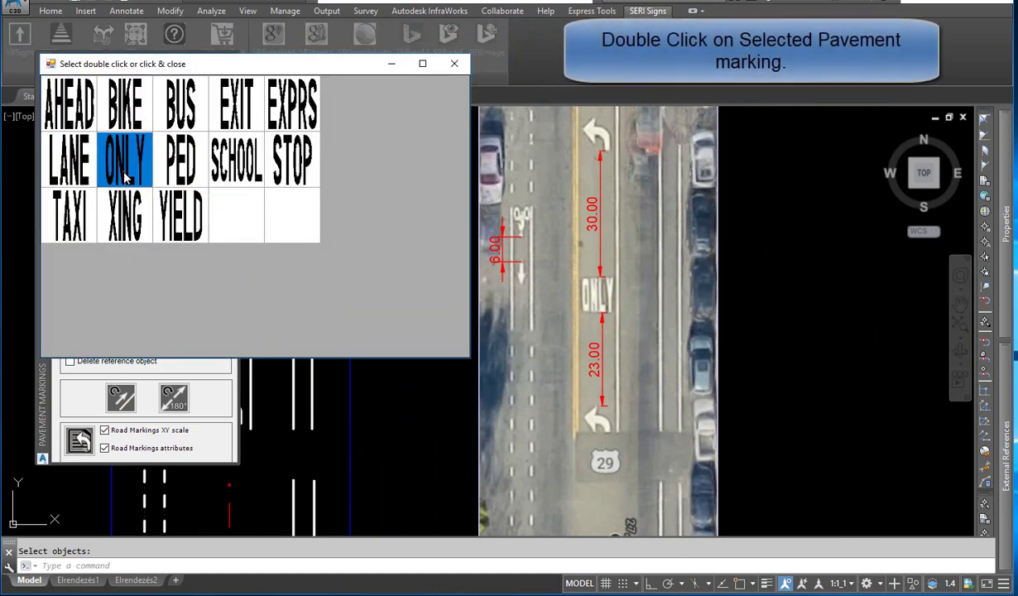
{"action": "double_click", "coordinate": [125, 176]}
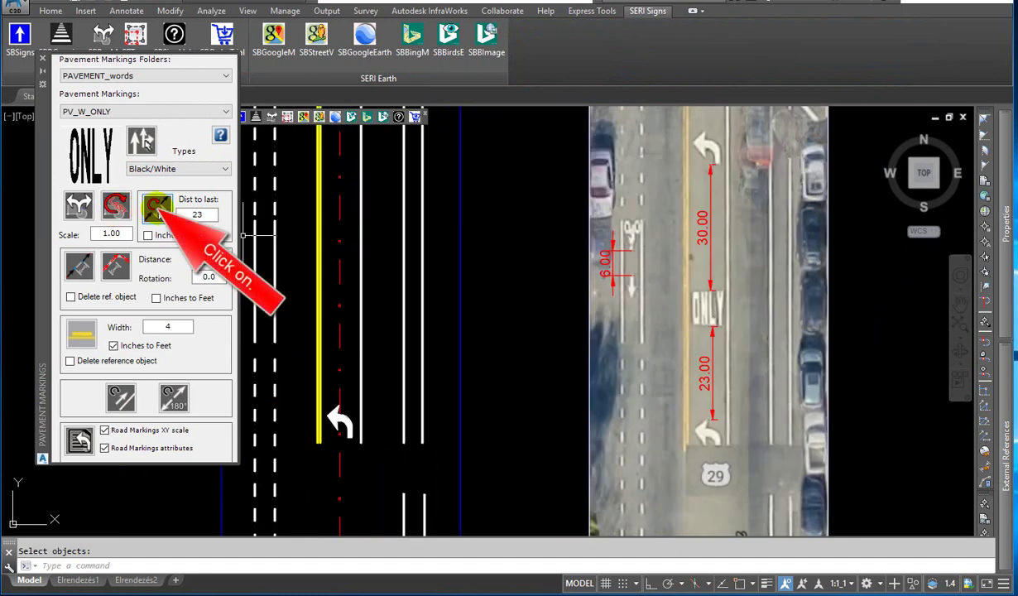
Insert the ONLY marking 23 from the left-turn arrow in the same direction.
{"action": "left_click", "coordinate": [156, 208]}
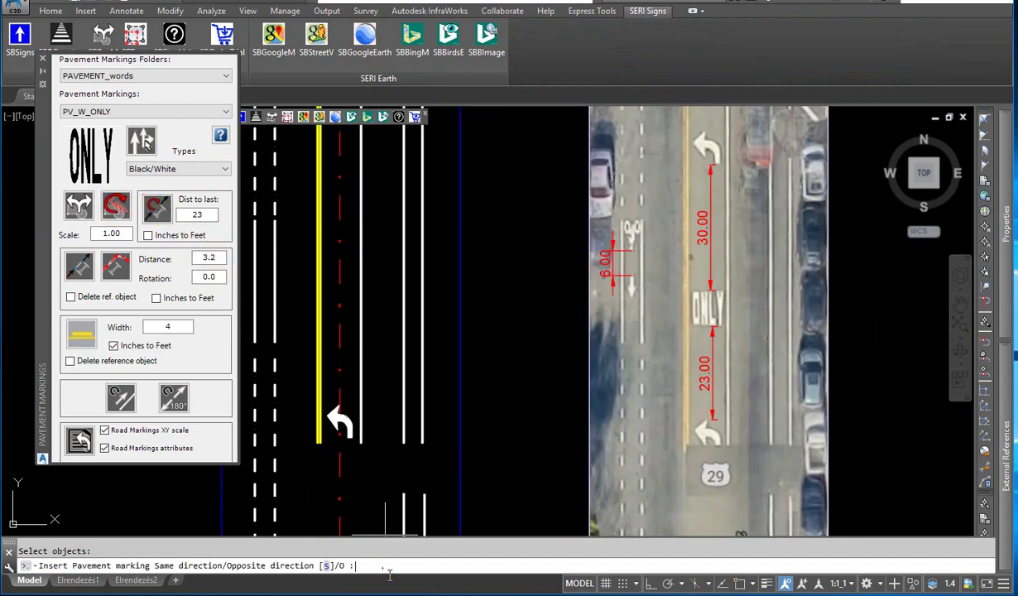
{"action": "type", "text": "s"}
{"action": "key", "text": "Return"}
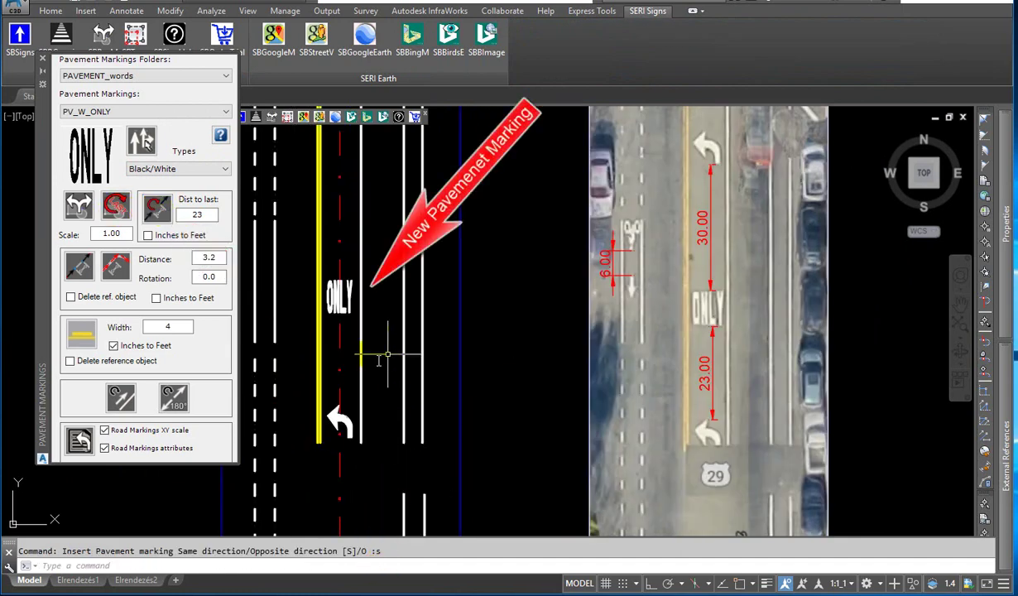
Insert a PV_LEFT_TURN_ARROW from PAVEMENT_markings in the same direction, at a distance of 30 from the ONLY marking.
{"action": "middle_click_drag", "start_coordinate": [445, 287], "coordinate": [468, 316]}
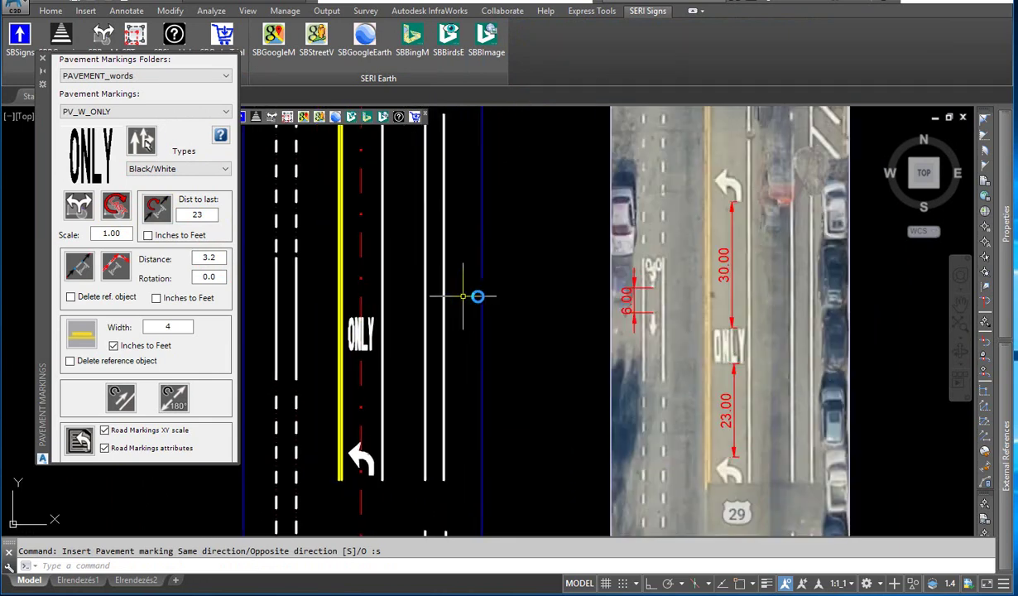
{"action": "left_click", "coordinate": [170, 75]}
{"action": "left_click", "coordinate": [155, 103]}
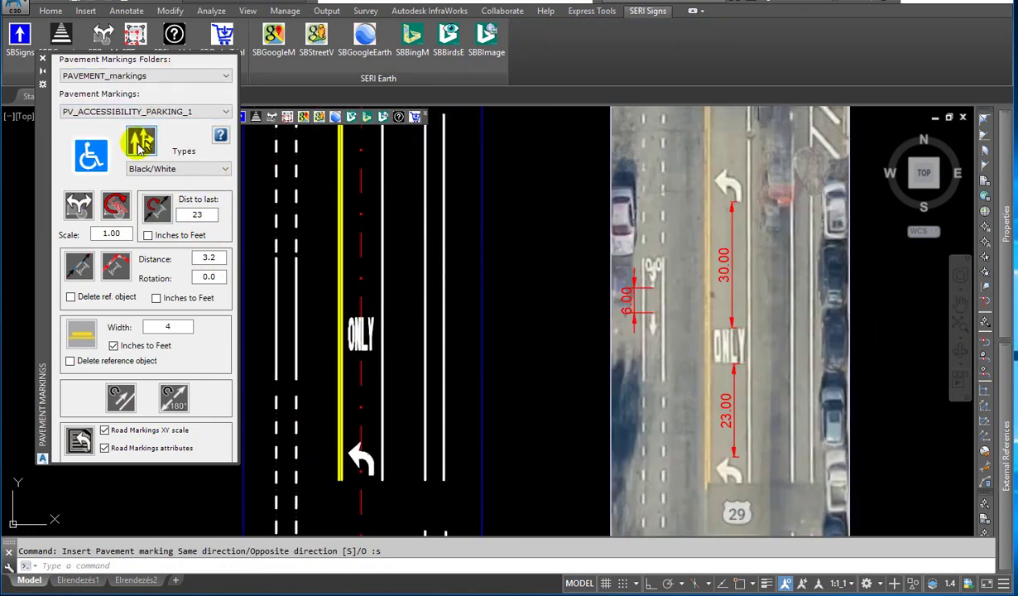
{"action": "left_click", "coordinate": [142, 144]}
{"action": "double_click", "coordinate": [216, 195]}
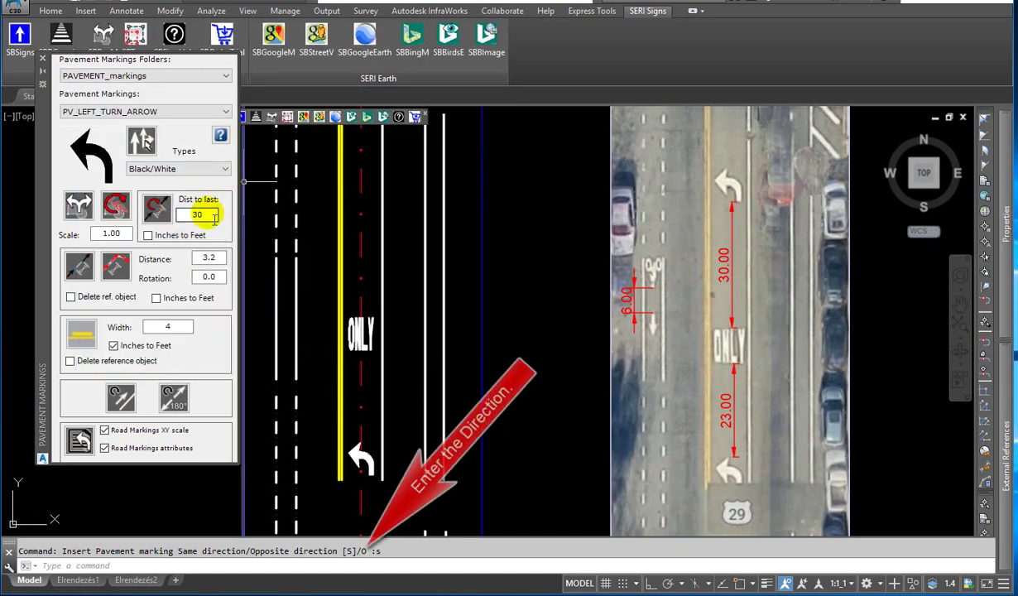
{"action": "left_click", "coordinate": [157, 209]}
{"action": "key", "text": "Return"}
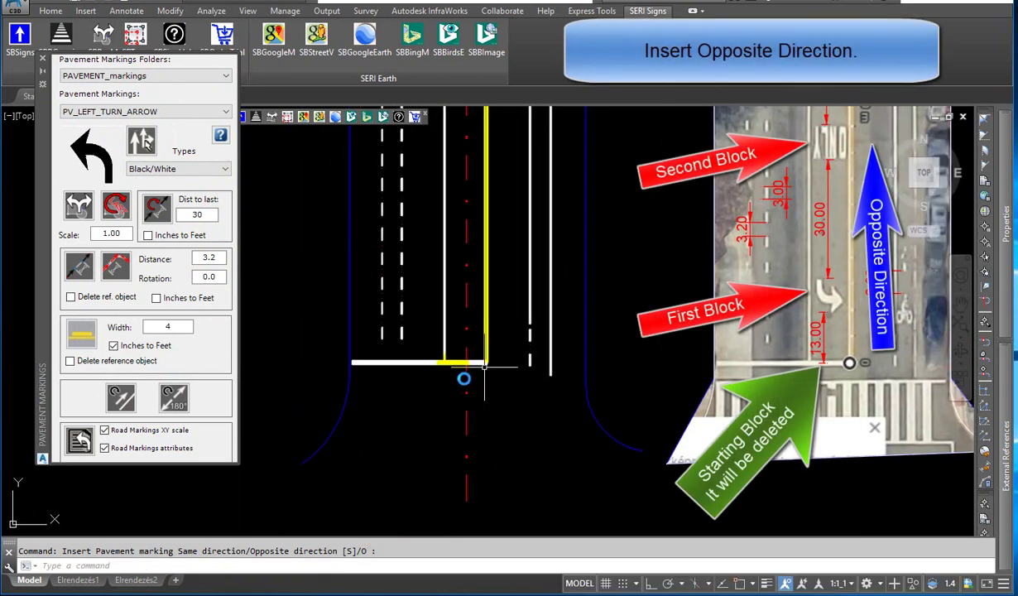
Insert a PV_PREFERENTIAL_LANE diamond as the starting block where the stop line crosses the red centre line, pointing down along that line.
{"action": "scroll", "coordinate": [460, 364], "scroll_direction": "up", "scroll_amount": 4}
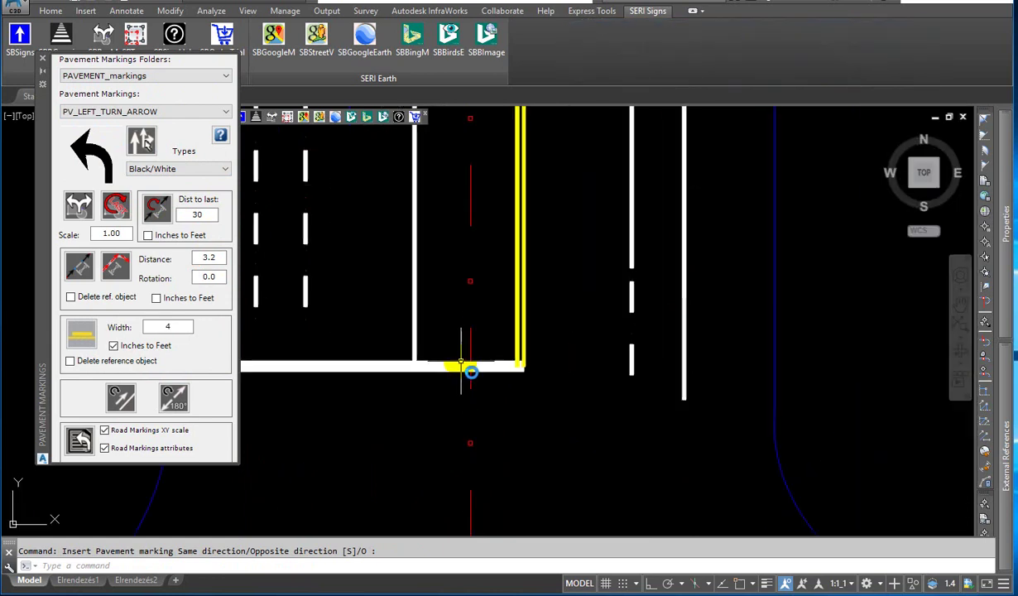
{"action": "left_click", "coordinate": [150, 149]}
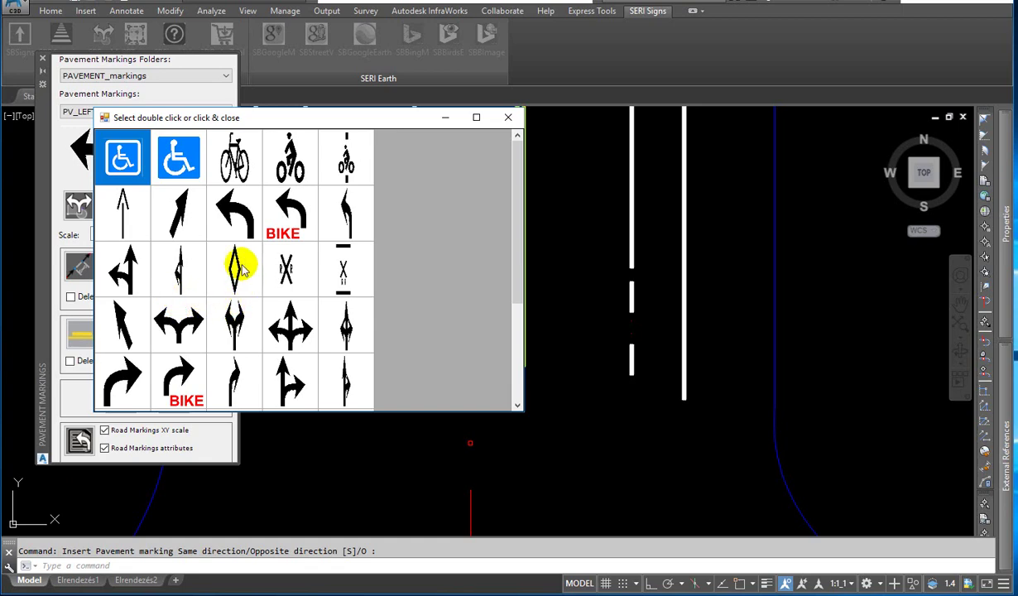
{"action": "double_click", "coordinate": [238, 267]}
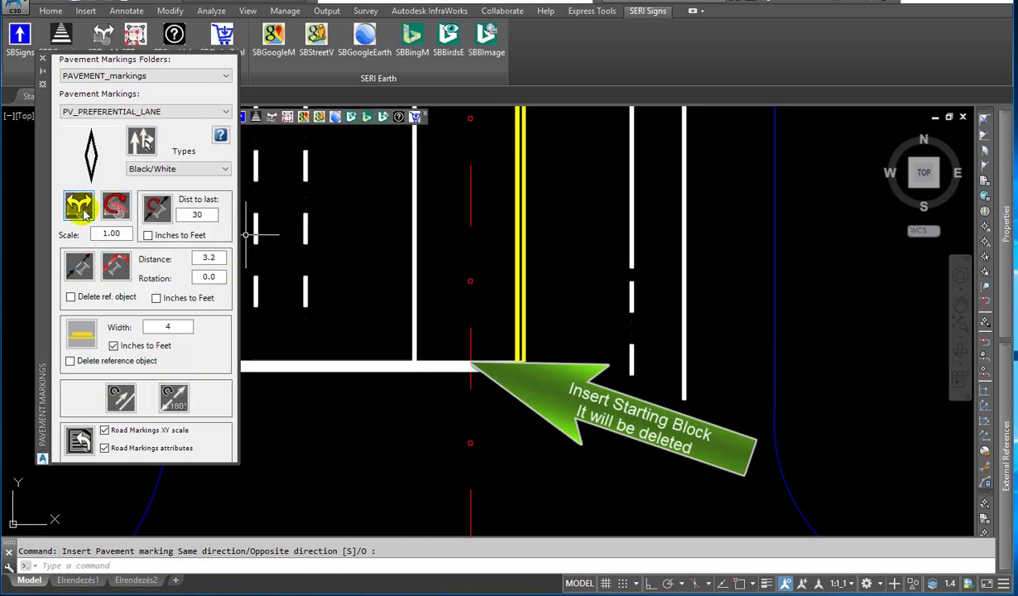
{"action": "right_click", "coordinate": [485, 336], "text": "shift"}
{"action": "left_click", "coordinate": [540, 390]}
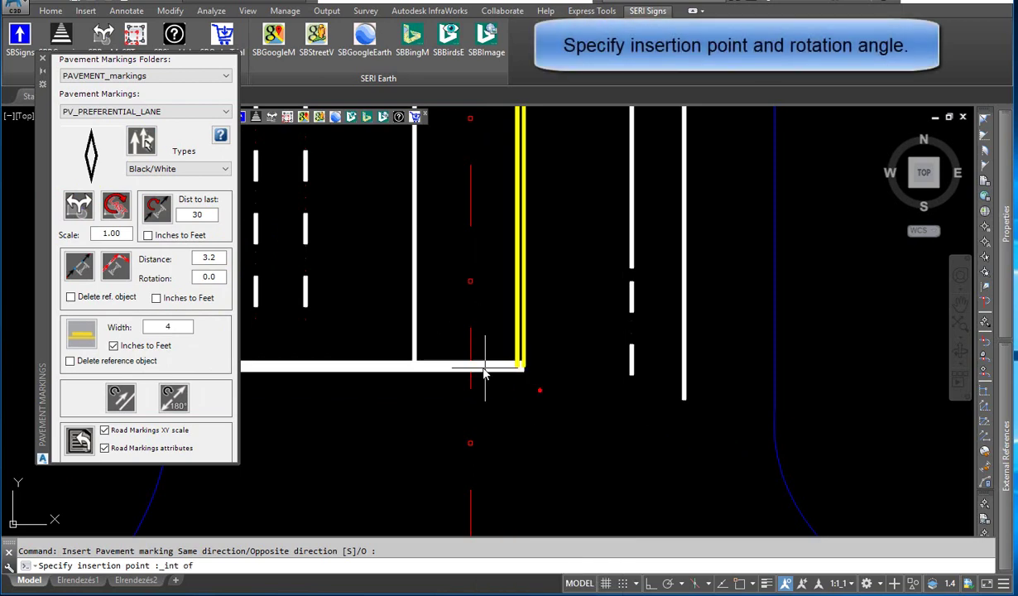
{"action": "left_click", "coordinate": [474, 365]}
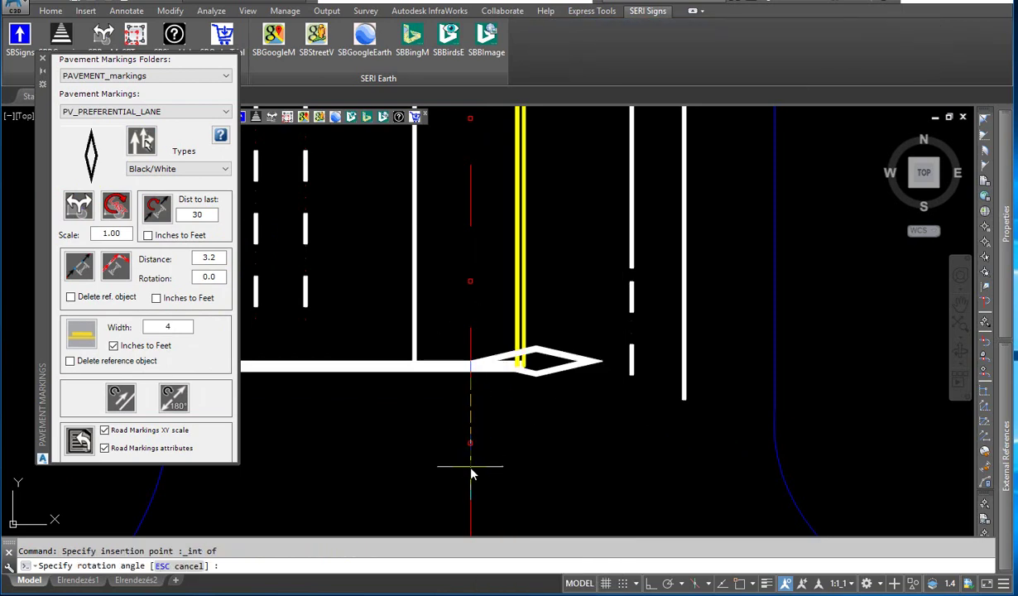
{"action": "right_click", "coordinate": [521, 257], "text": "shift"}
{"action": "left_click", "coordinate": [571, 539]}
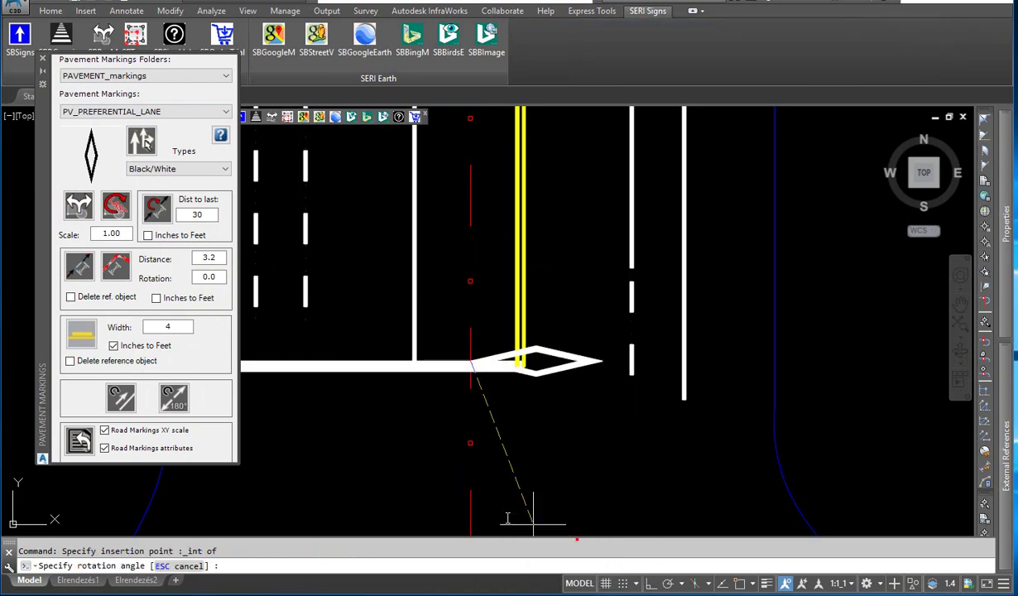
{"action": "left_click", "coordinate": [478, 501]}
Insert a PV_LEFT_TURN_ARROW in the opposite direction, 13 from the diamond starting block at the stop line, and delete that block.
{"action": "scroll", "coordinate": [547, 428], "scroll_direction": "down", "scroll_amount": 4}
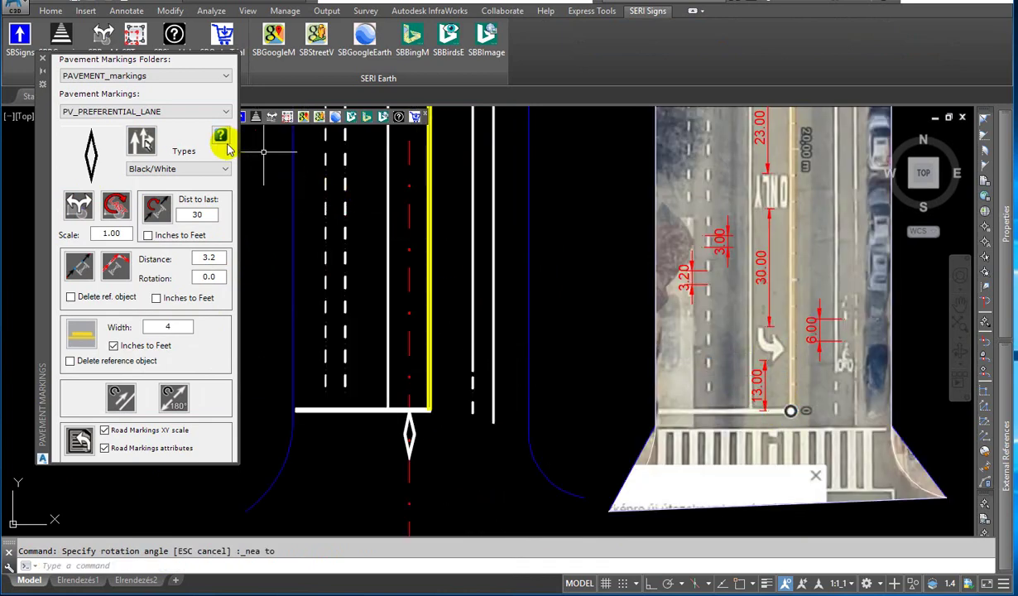
{"action": "left_click", "coordinate": [142, 141]}
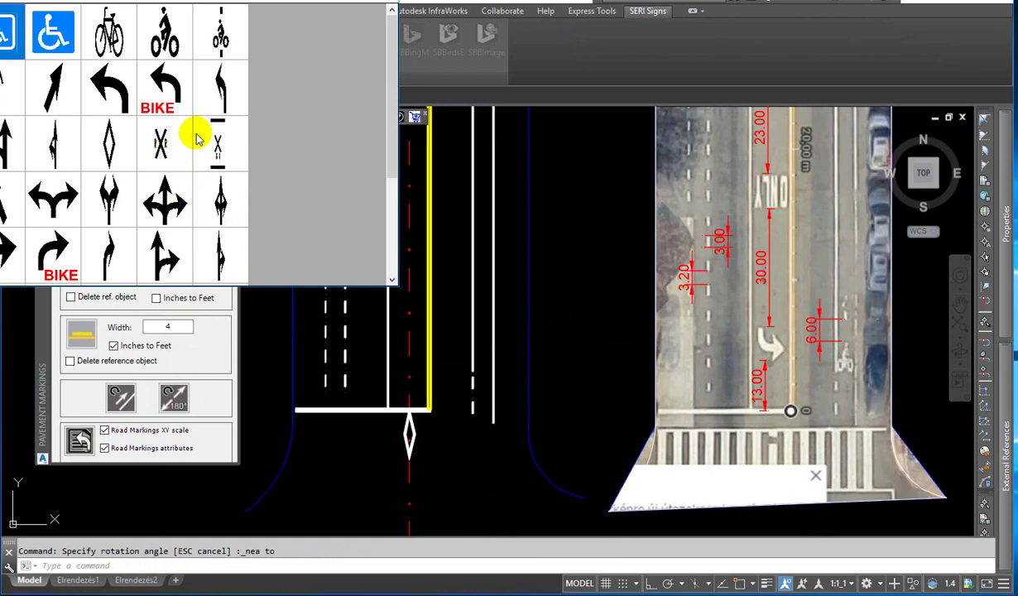
{"action": "left_click", "coordinate": [108, 88]}
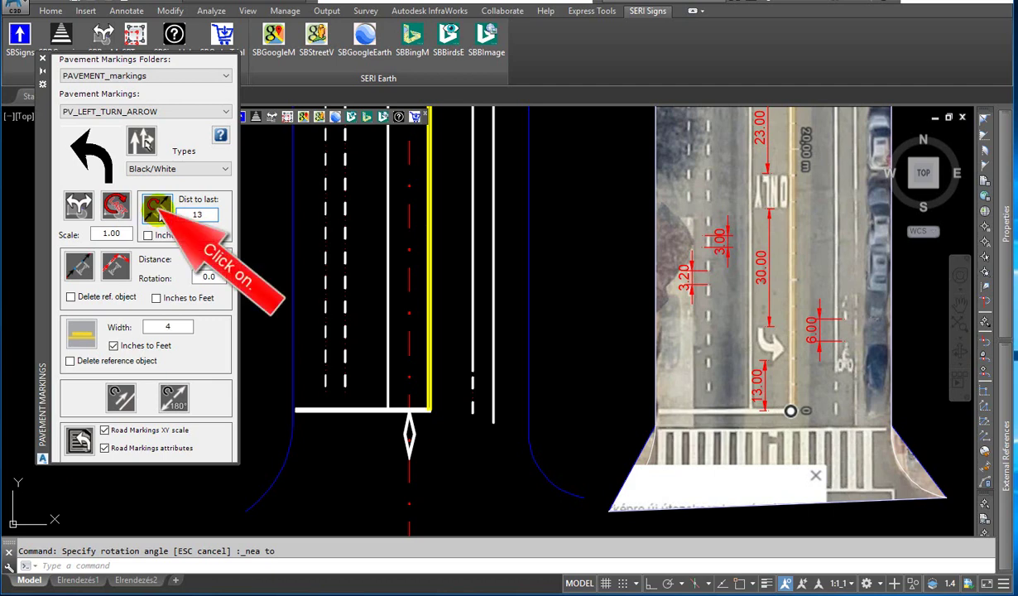
{"action": "left_click", "coordinate": [157, 208]}
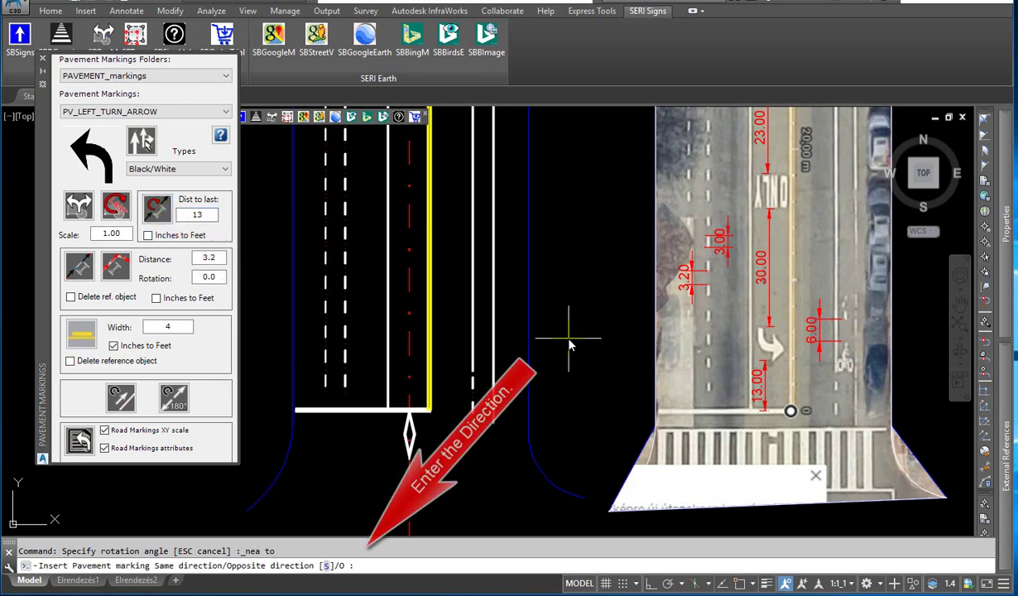
{"action": "type", "text": "o"}
{"action": "key", "text": "Return"}
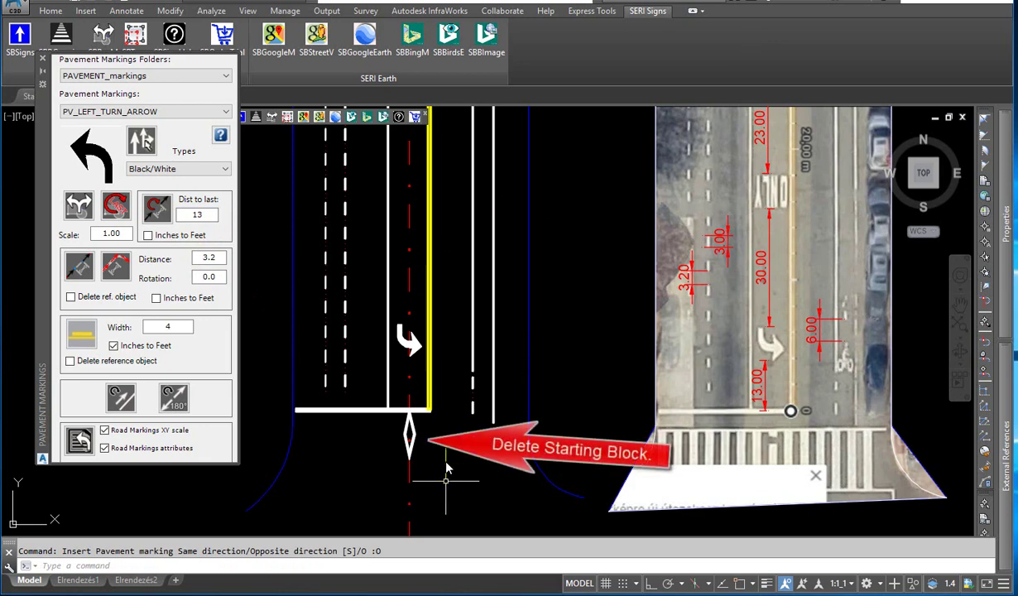
{"action": "left_click", "coordinate": [472, 398]}
{"action": "key", "text": "Delete"}
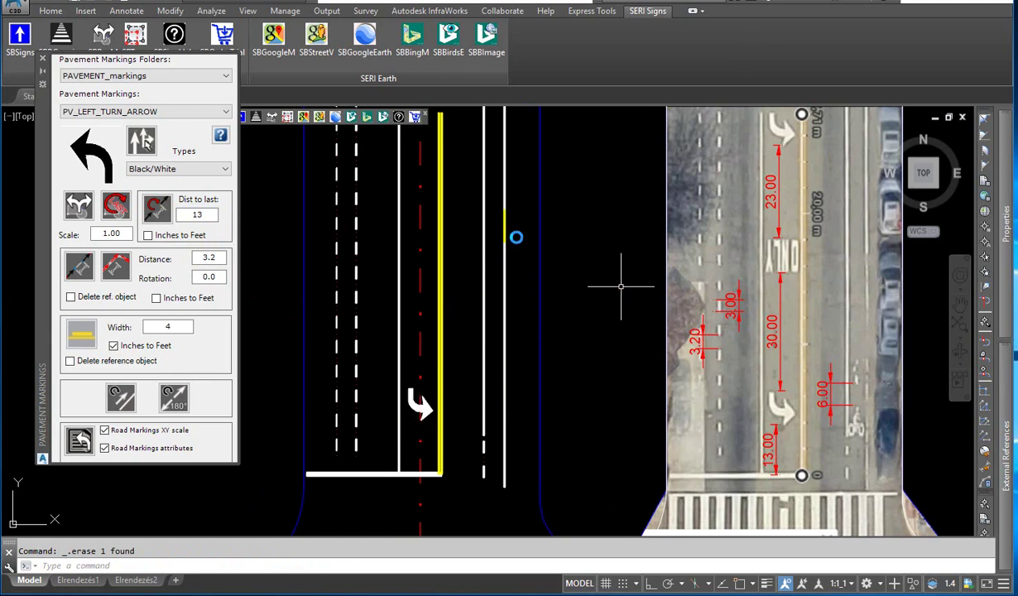
Insert the ONLY marking from PAVEMENT_words in the opposite direction, at a distance of 30 from the left-turn arrow.
{"action": "left_click", "coordinate": [137, 75]}
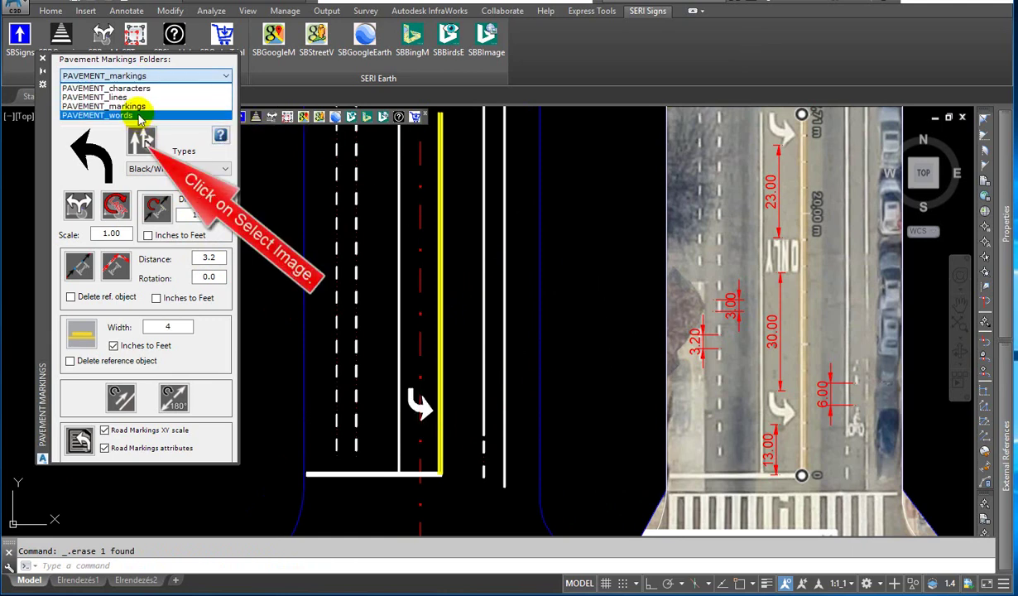
{"action": "left_click", "coordinate": [138, 109]}
{"action": "left_click", "coordinate": [141, 141]}
{"action": "left_click", "coordinate": [139, 158]}
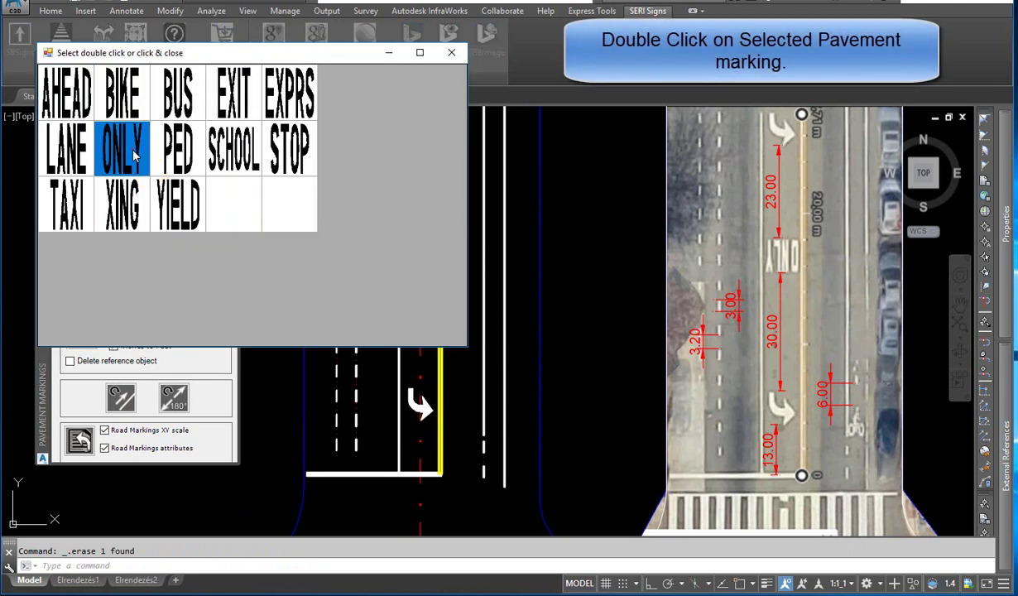
{"action": "double_click", "coordinate": [139, 158]}
{"action": "double_click", "coordinate": [197, 215]}
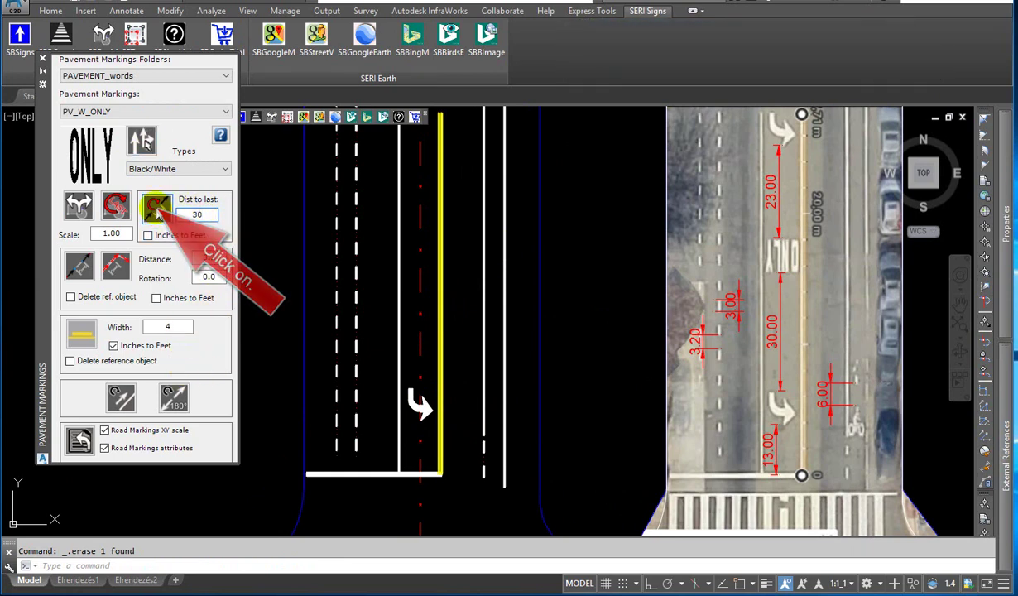
{"action": "left_click", "coordinate": [157, 212]}
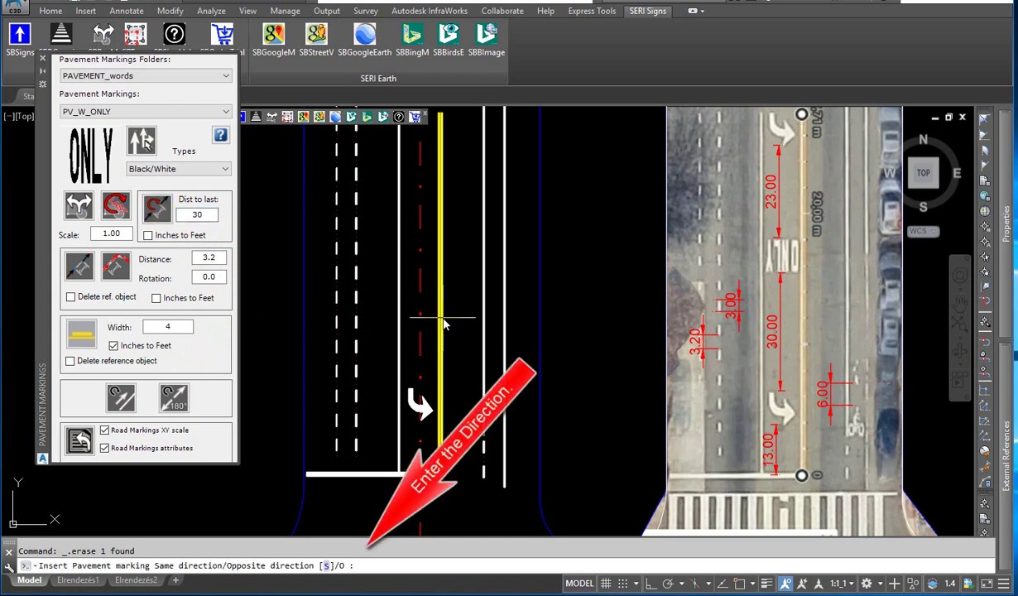
{"action": "type", "text": "o"}
{"action": "key", "text": "Return"}
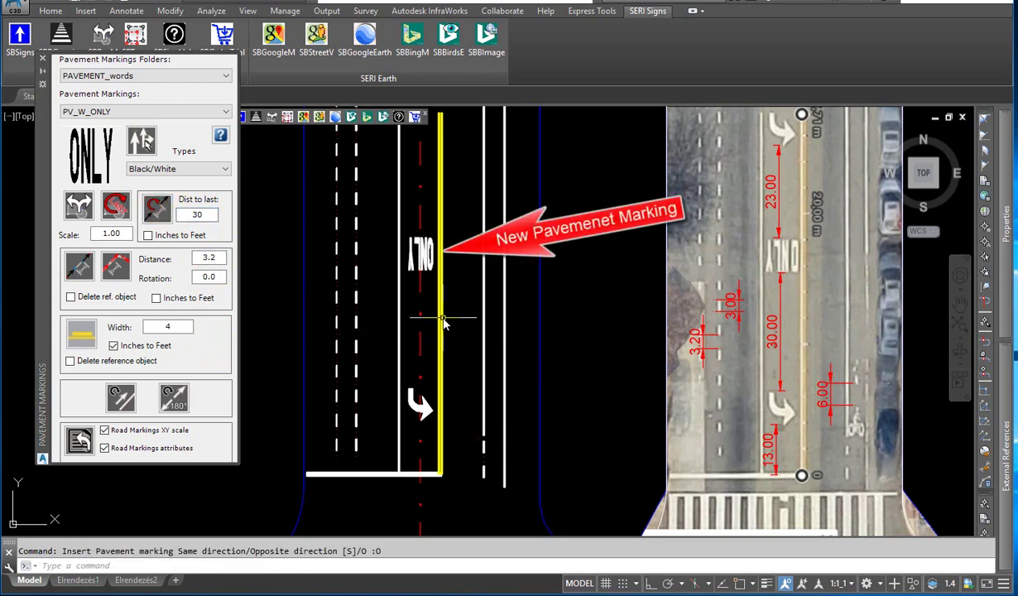
Insert a PV_LEFT_TURN_ARROW from PAVEMENT_markings in the opposite direction, at a distance of 23 from the ONLY marking.
{"action": "middle_click_drag", "start_coordinate": [523, 296], "coordinate": [514, 378]}
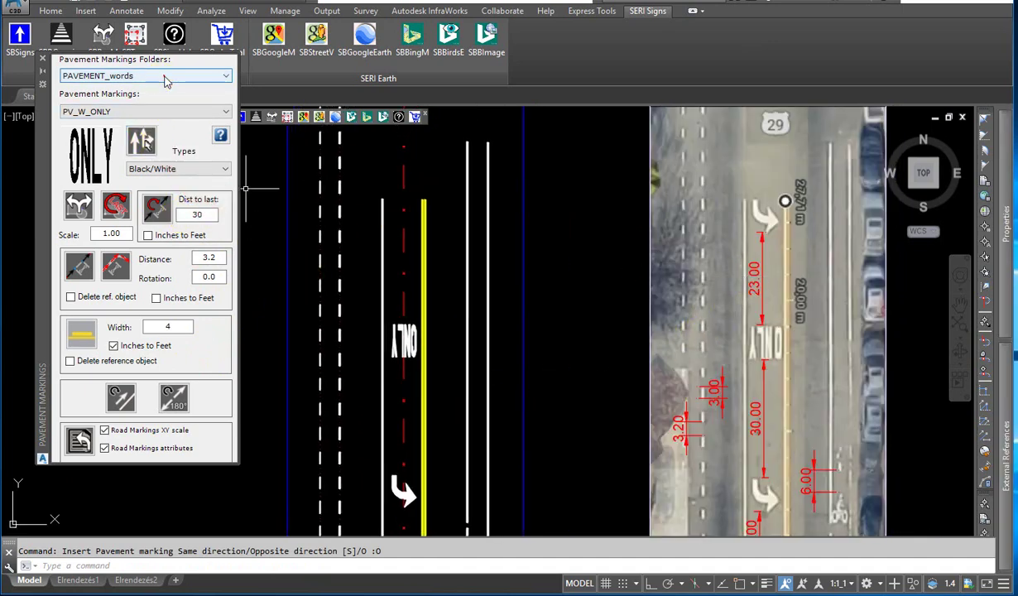
{"action": "left_click", "coordinate": [225, 75]}
{"action": "left_click", "coordinate": [152, 108]}
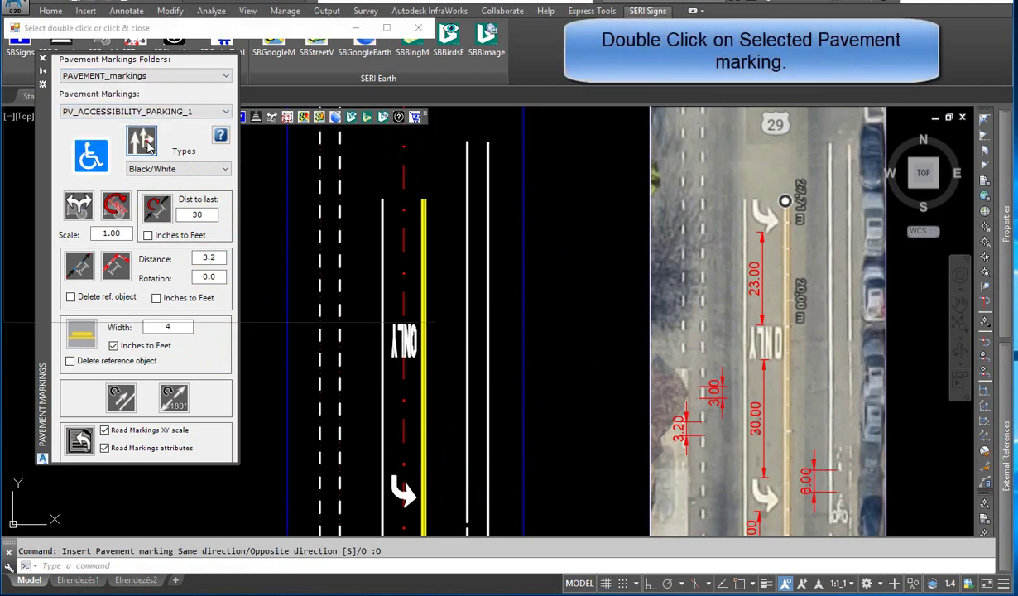
{"action": "left_click", "coordinate": [146, 142]}
{"action": "double_click", "coordinate": [153, 128]}
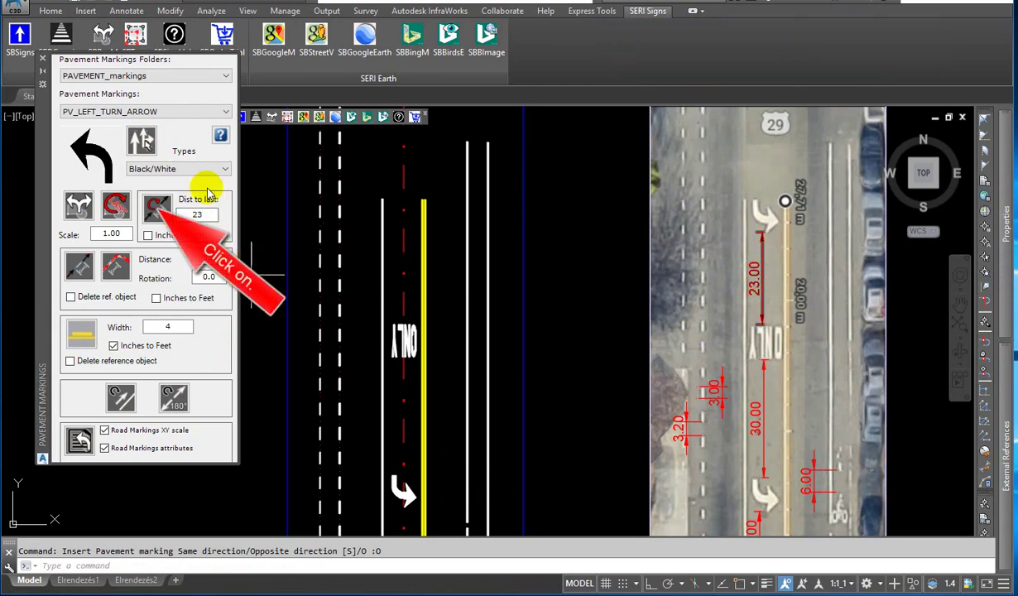
{"action": "left_click", "coordinate": [116, 206]}
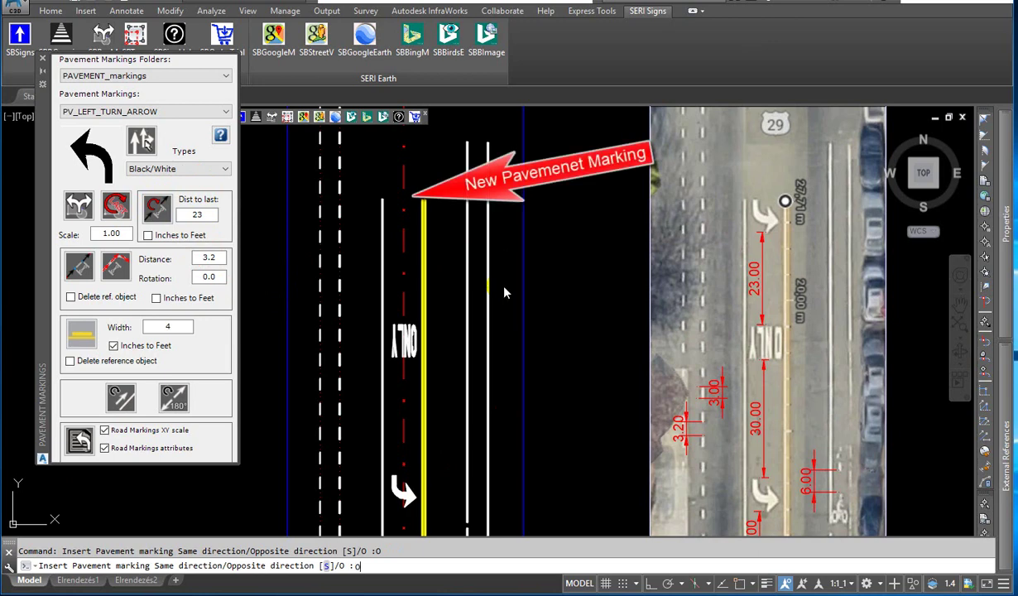
{"action": "key", "text": "Return"}
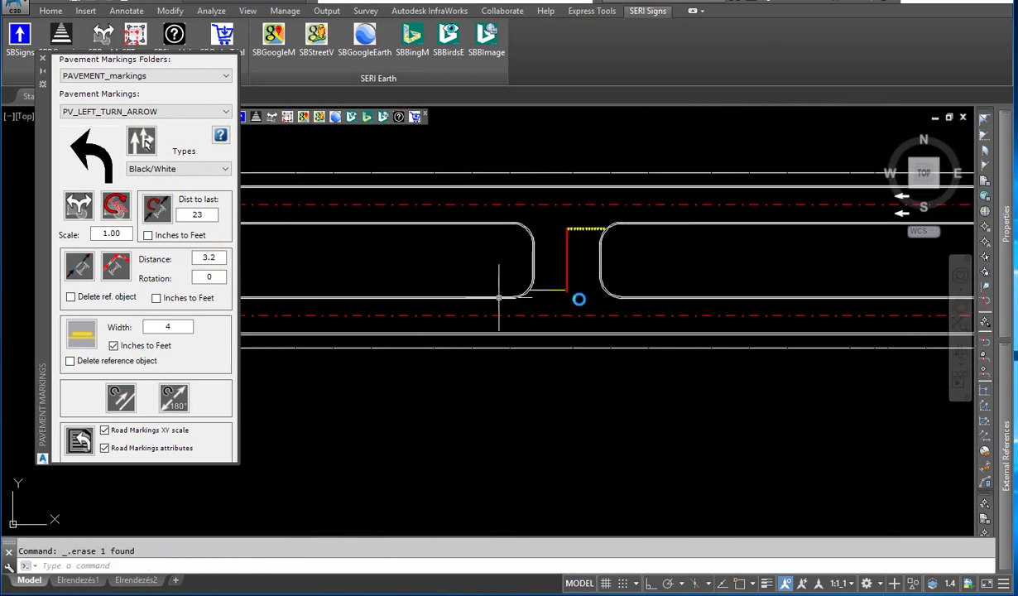
Set the marking type to Yellow and choose the small solid yield triangle, PV_YIELD_MIN, from the marking images.
{"action": "scroll", "coordinate": [538, 281], "scroll_direction": "up", "scroll_amount": 5}
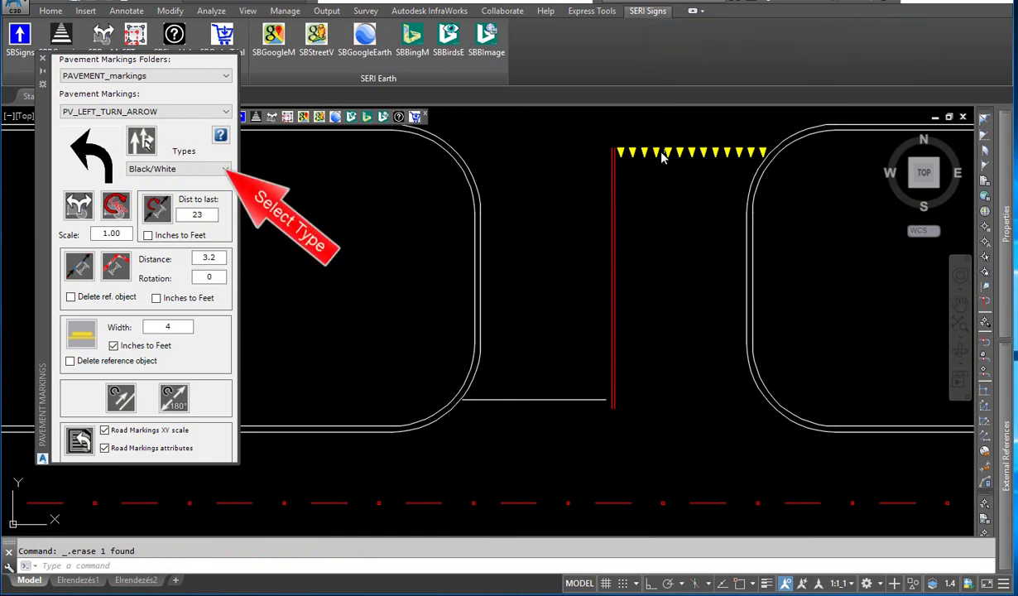
{"action": "left_click", "coordinate": [183, 169]}
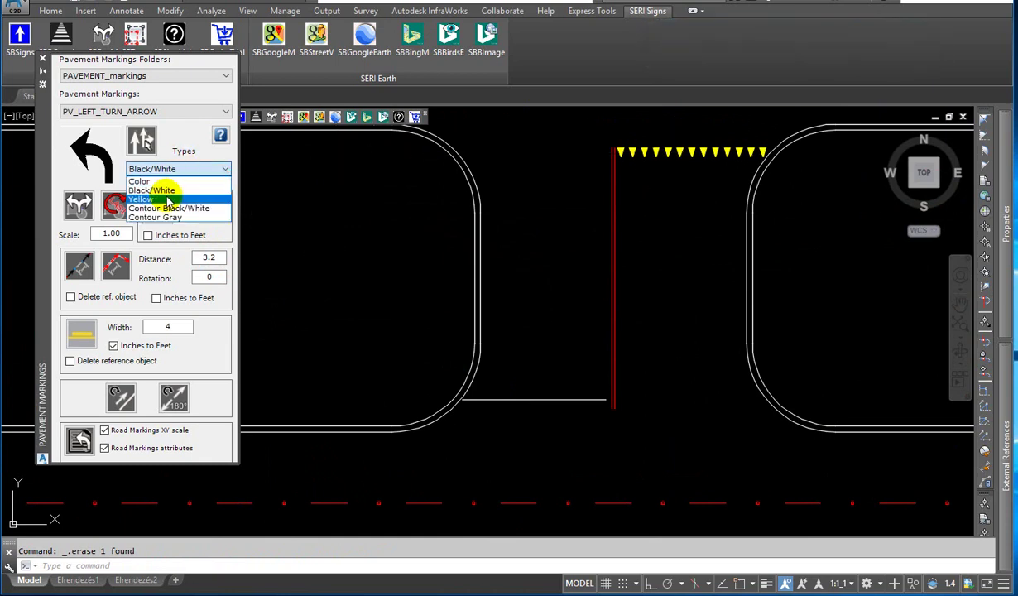
{"action": "left_click", "coordinate": [165, 191]}
{"action": "left_click", "coordinate": [142, 145]}
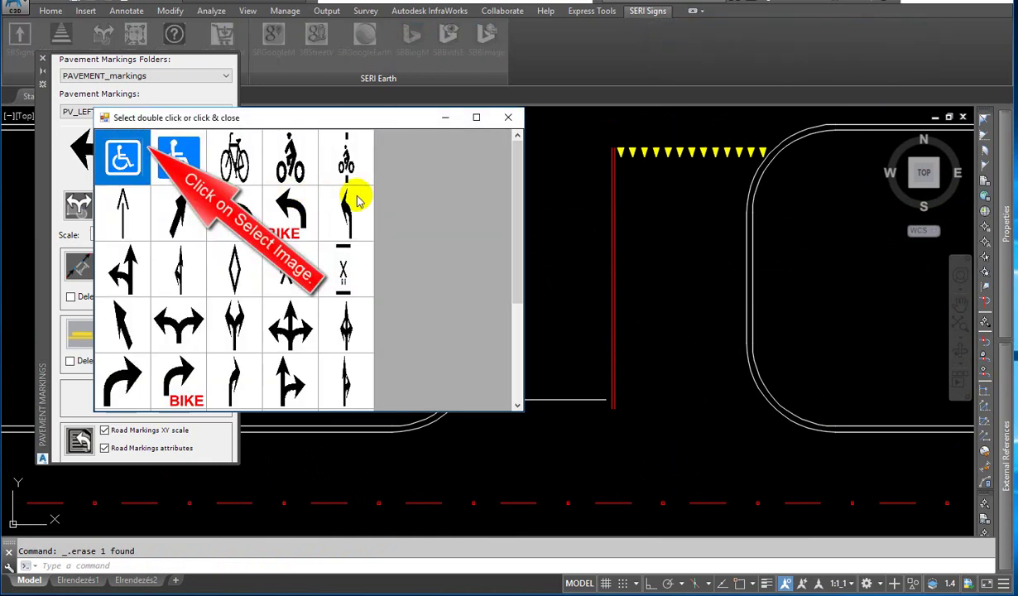
{"action": "scroll", "coordinate": [518, 255], "scroll_direction": "down", "scroll_amount": 3}
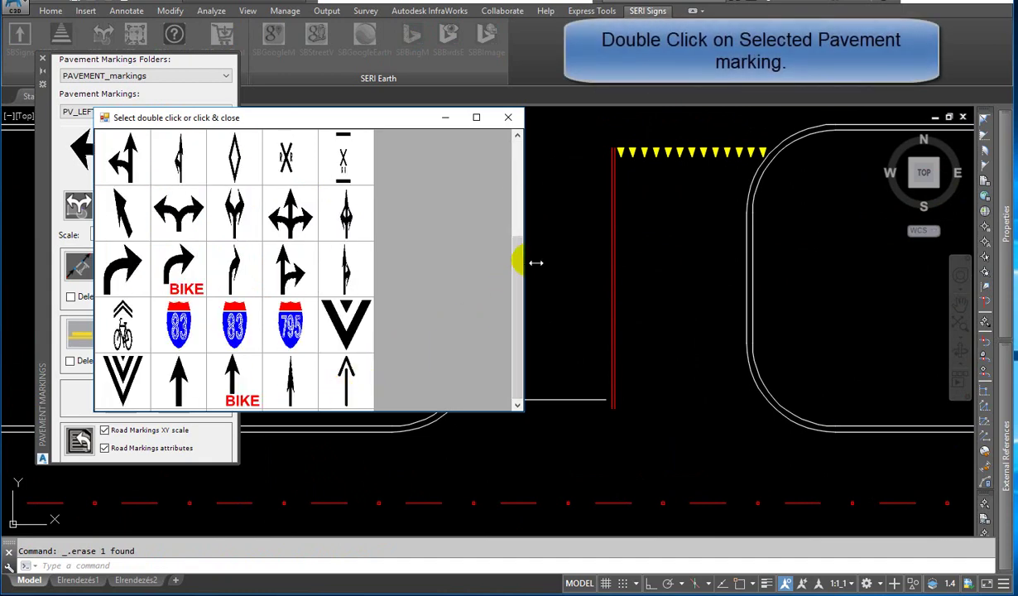
{"action": "scroll", "coordinate": [522, 272], "scroll_direction": "down", "scroll_amount": 1}
{"action": "left_click", "coordinate": [345, 375]}
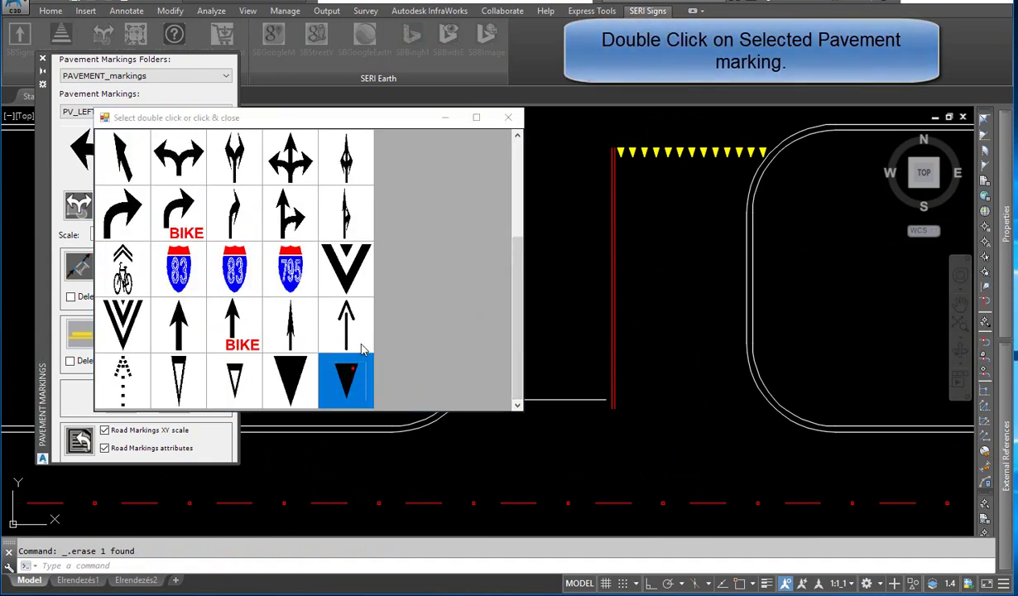
{"action": "double_click", "coordinate": [356, 365]}
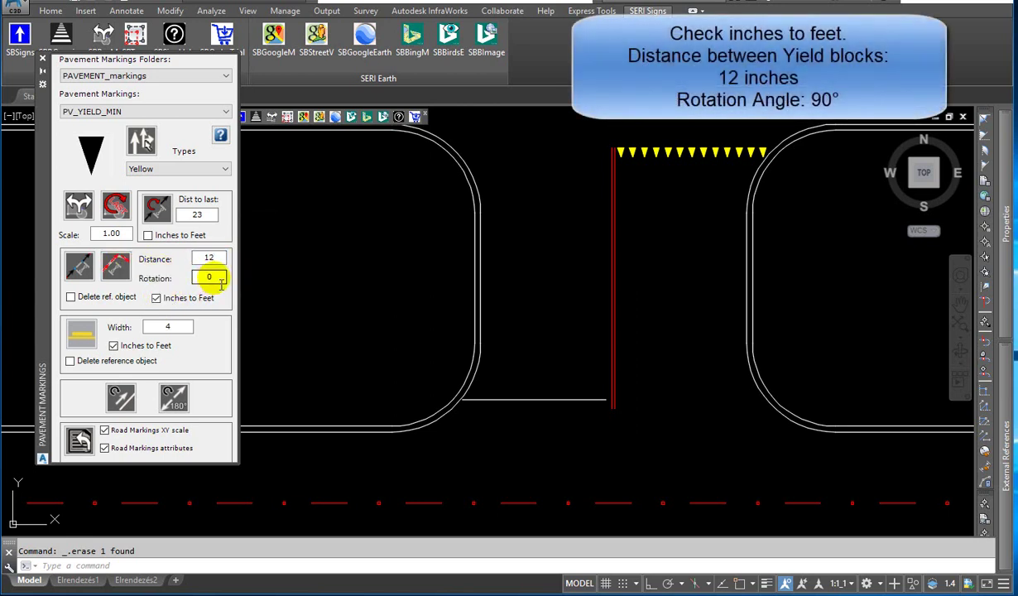
Place yield triangles along the white line between the median nose and the double red line, spaced 12 inches apart with 90° rotation.
{"action": "left_click", "coordinate": [211, 281]}
{"action": "type", "text": "90"}
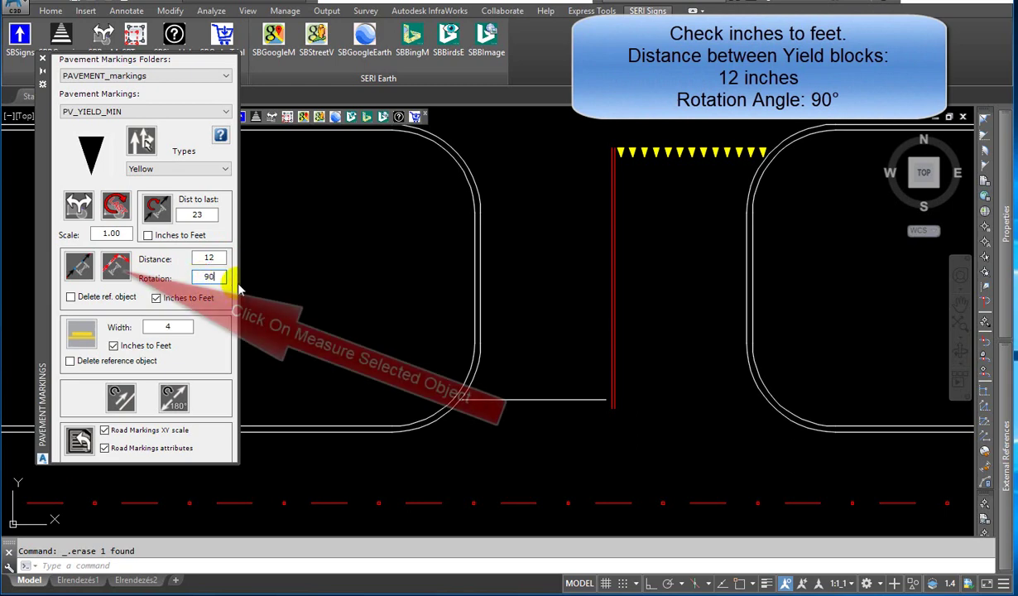
{"action": "left_click", "coordinate": [116, 266]}
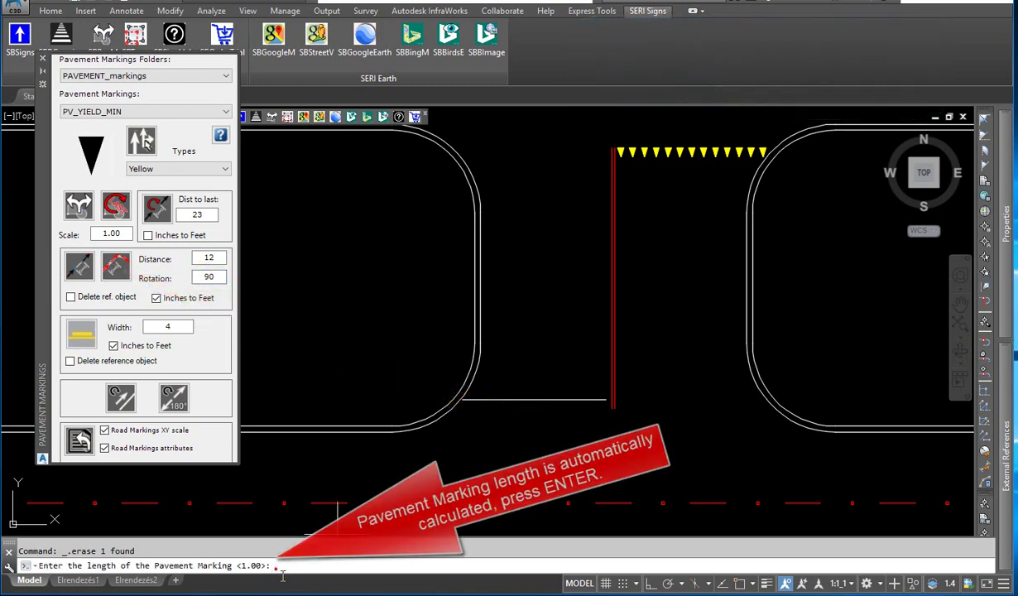
{"action": "key", "text": "Return"}
{"action": "left_click", "coordinate": [540, 411]}
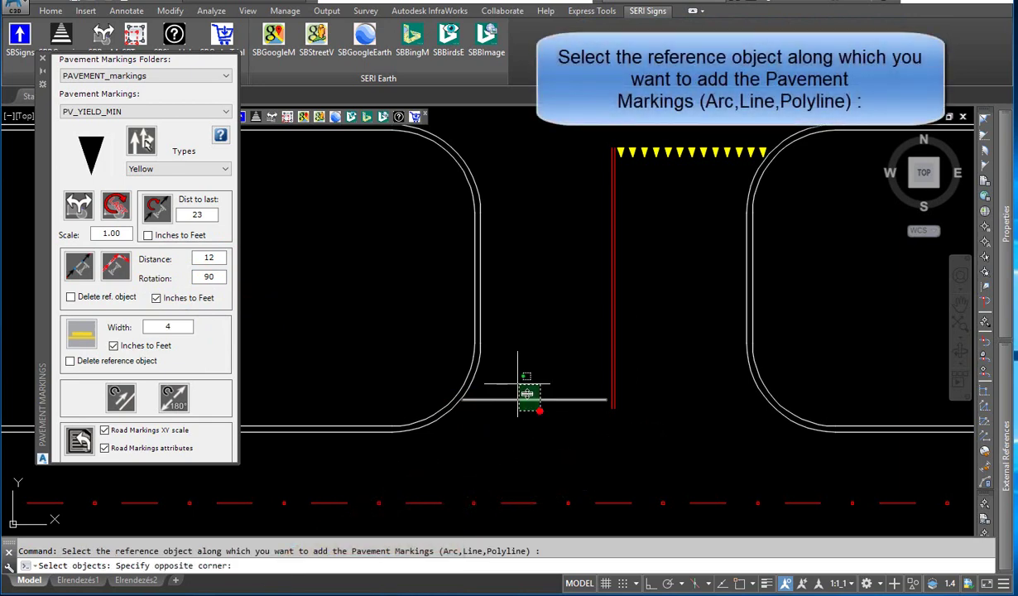
{"action": "left_click", "coordinate": [527, 392]}
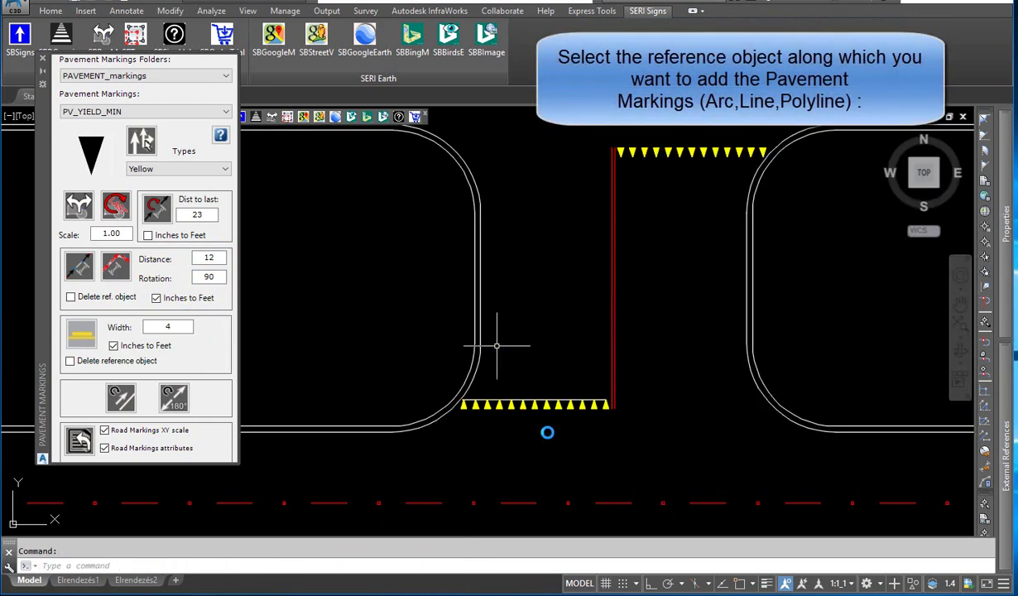
Start the Road Markings Report with XY scale and attributes included, selecting both road plans for it.
{"action": "scroll", "coordinate": [571, 378], "scroll_direction": "up", "scroll_amount": 4}
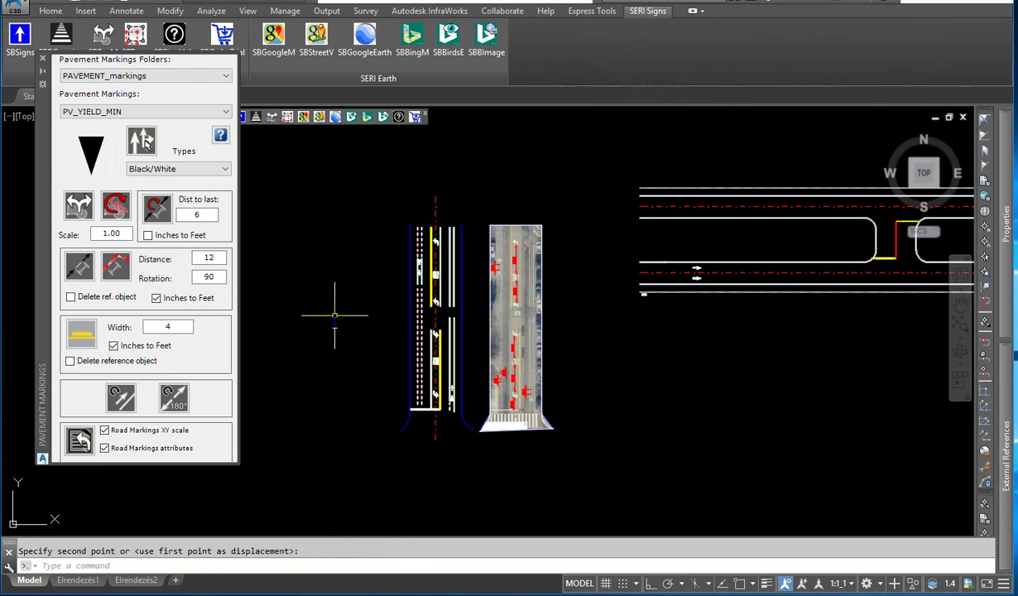
{"action": "scroll", "coordinate": [443, 356], "scroll_direction": "up", "scroll_amount": 3}
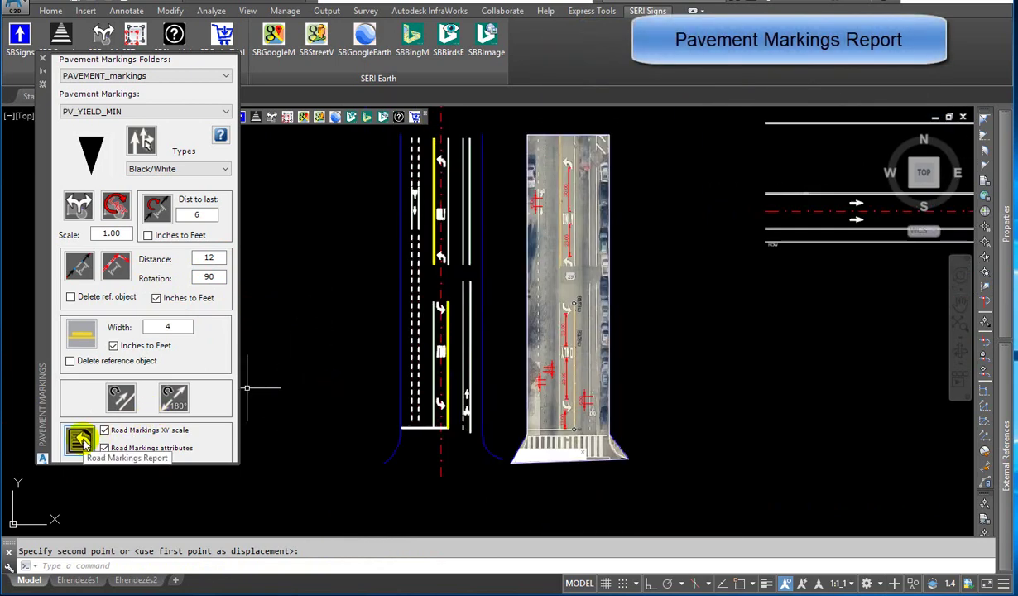
{"action": "scroll", "coordinate": [460, 353], "scroll_direction": "down", "scroll_amount": 6}
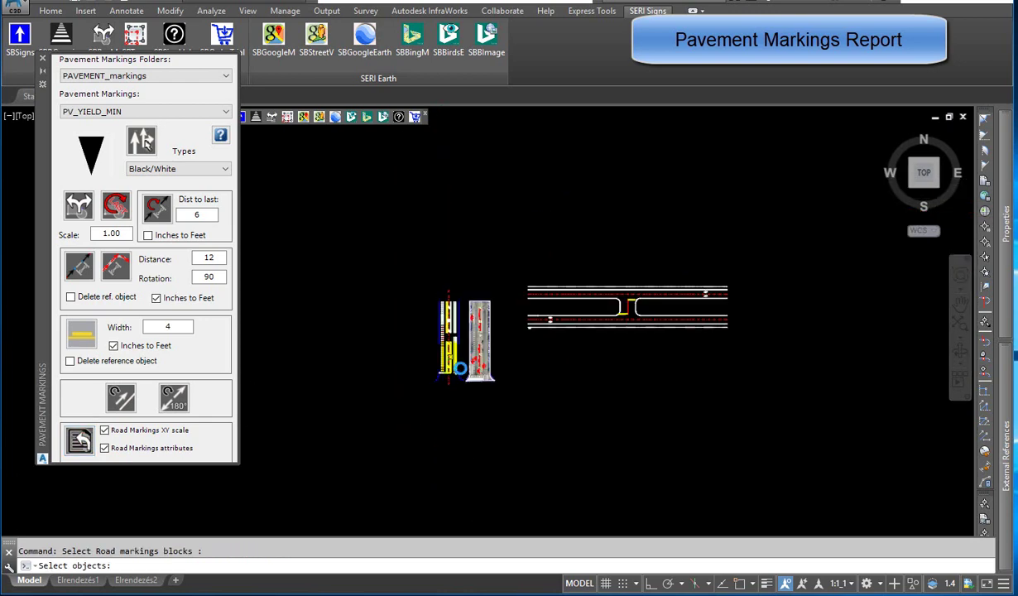
{"action": "left_click", "coordinate": [702, 410]}
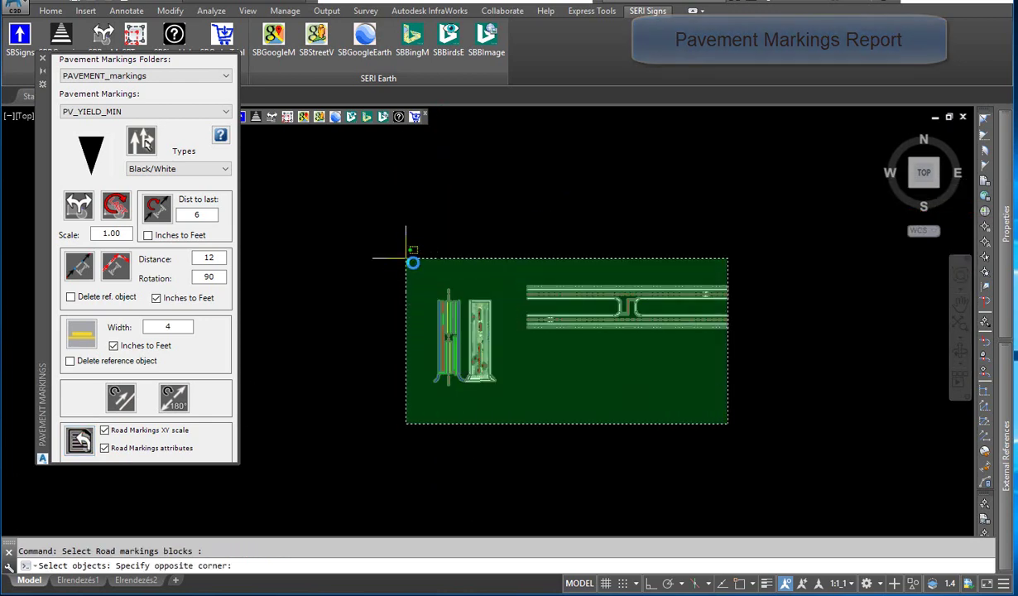
{"action": "left_click", "coordinate": [402, 249]}
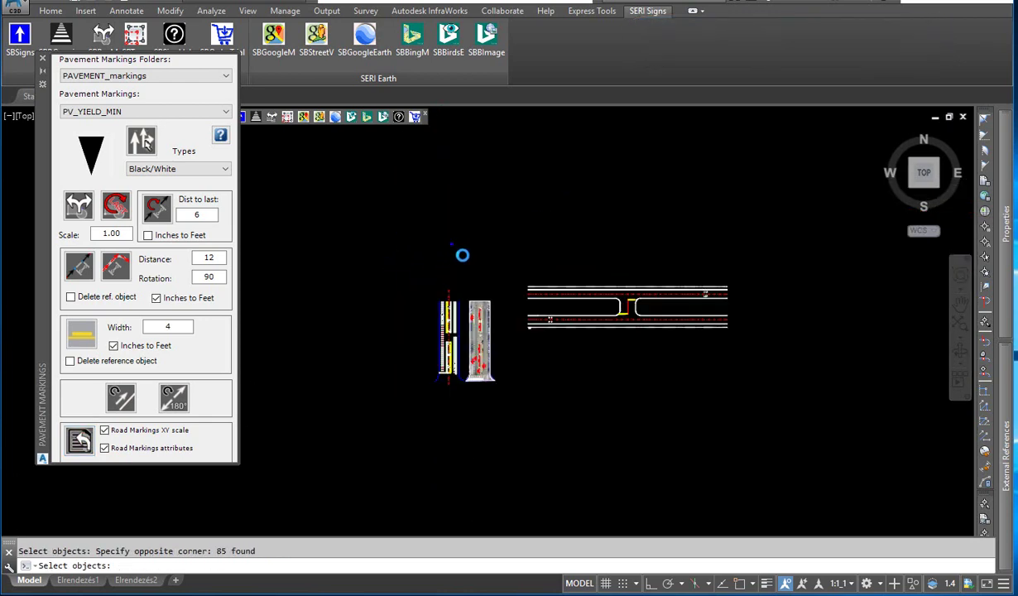